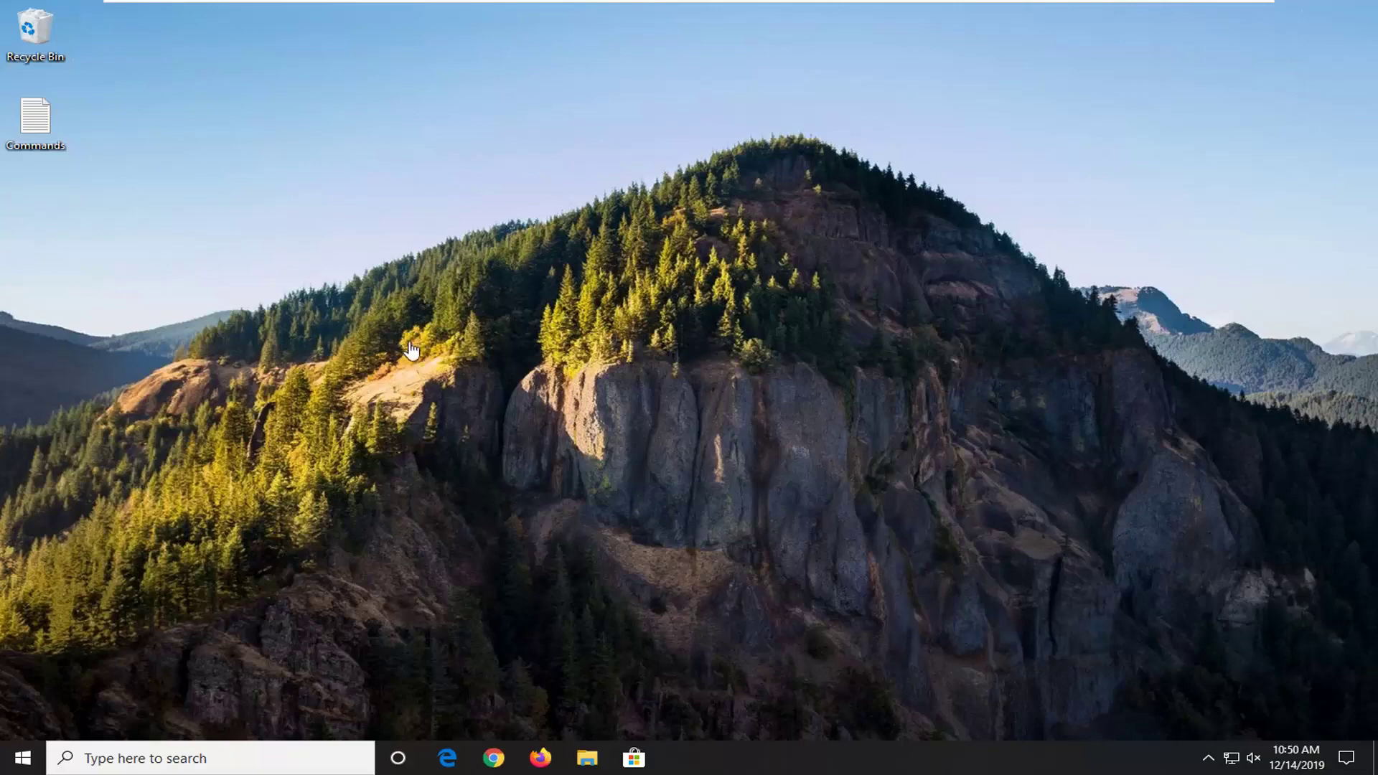
- Open the Commands text file and shift its window slightly right
{"action": "double_click", "coordinate": [41, 127]}
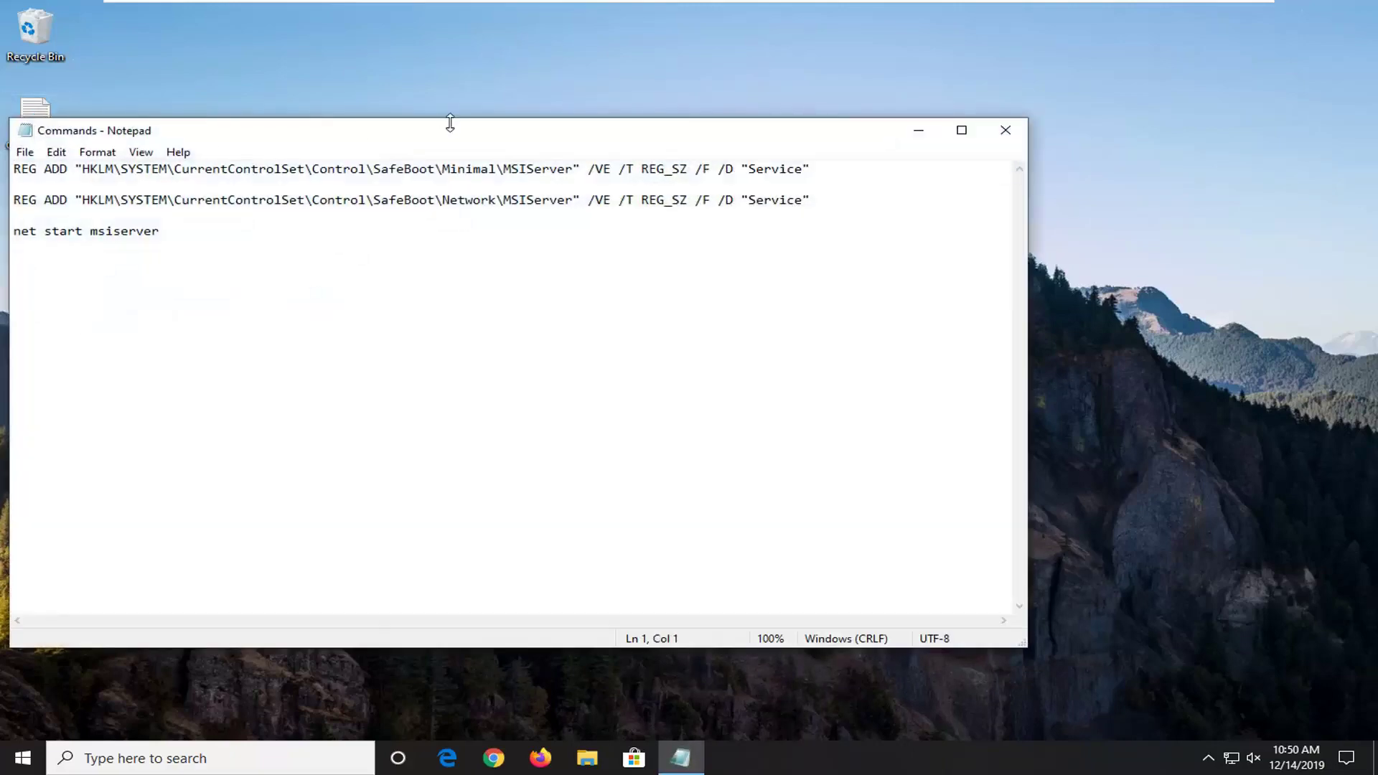
{"action": "left_click_drag", "start_coordinate": [435, 137], "coordinate": [626, 113]}
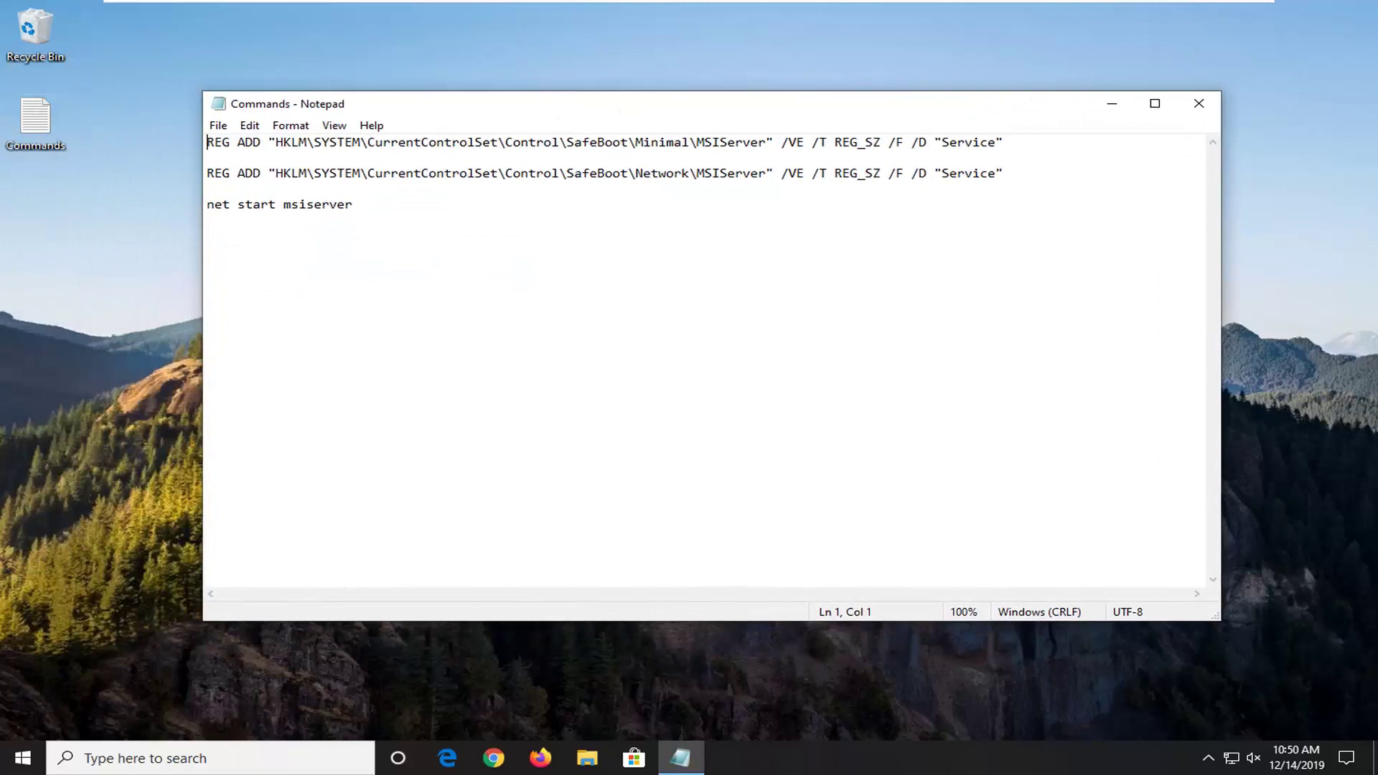
{"action": "key", "text": "Up"}
{"action": "key", "text": "Up"}
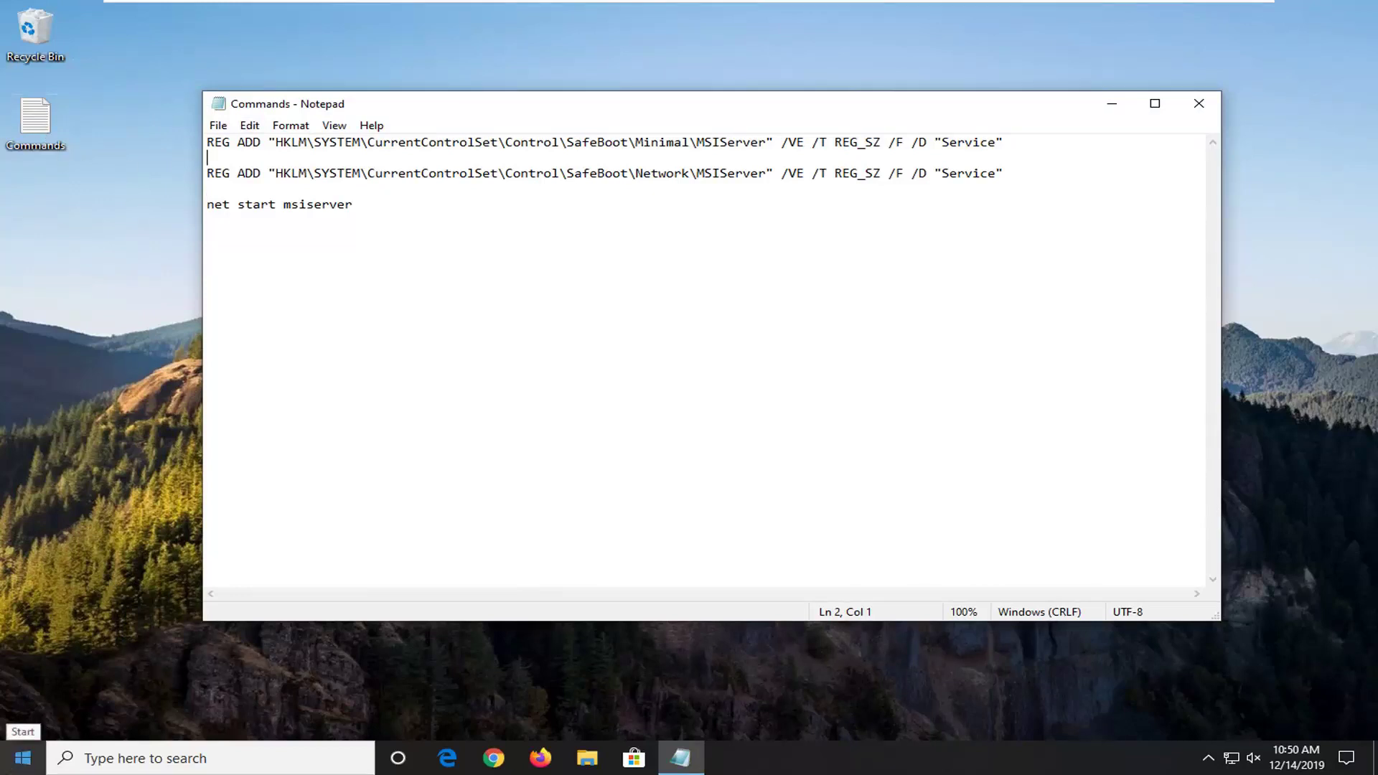
- Search 'cmd' from the Start menu and launch the best-match result
{"action": "left_click", "coordinate": [10, 758]}
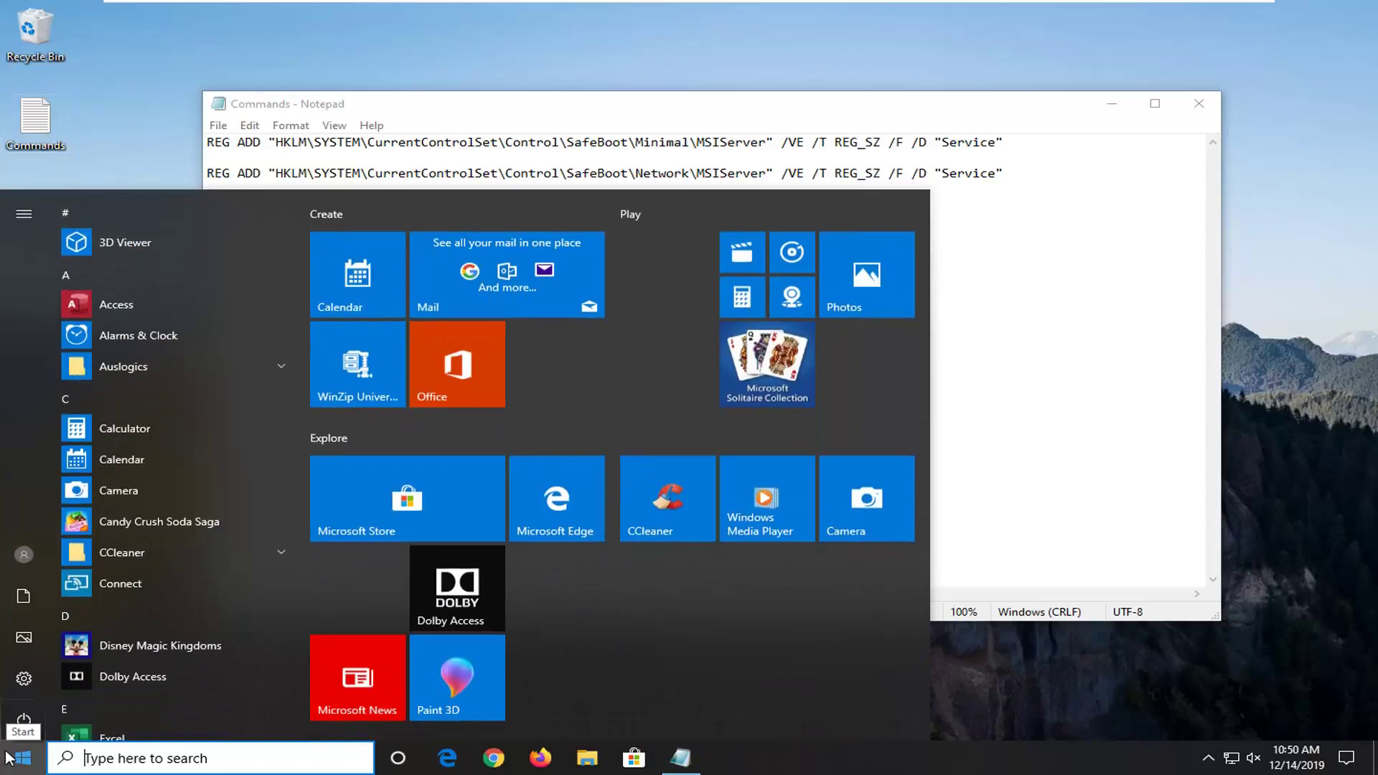
{"action": "type", "text": "cmd"}
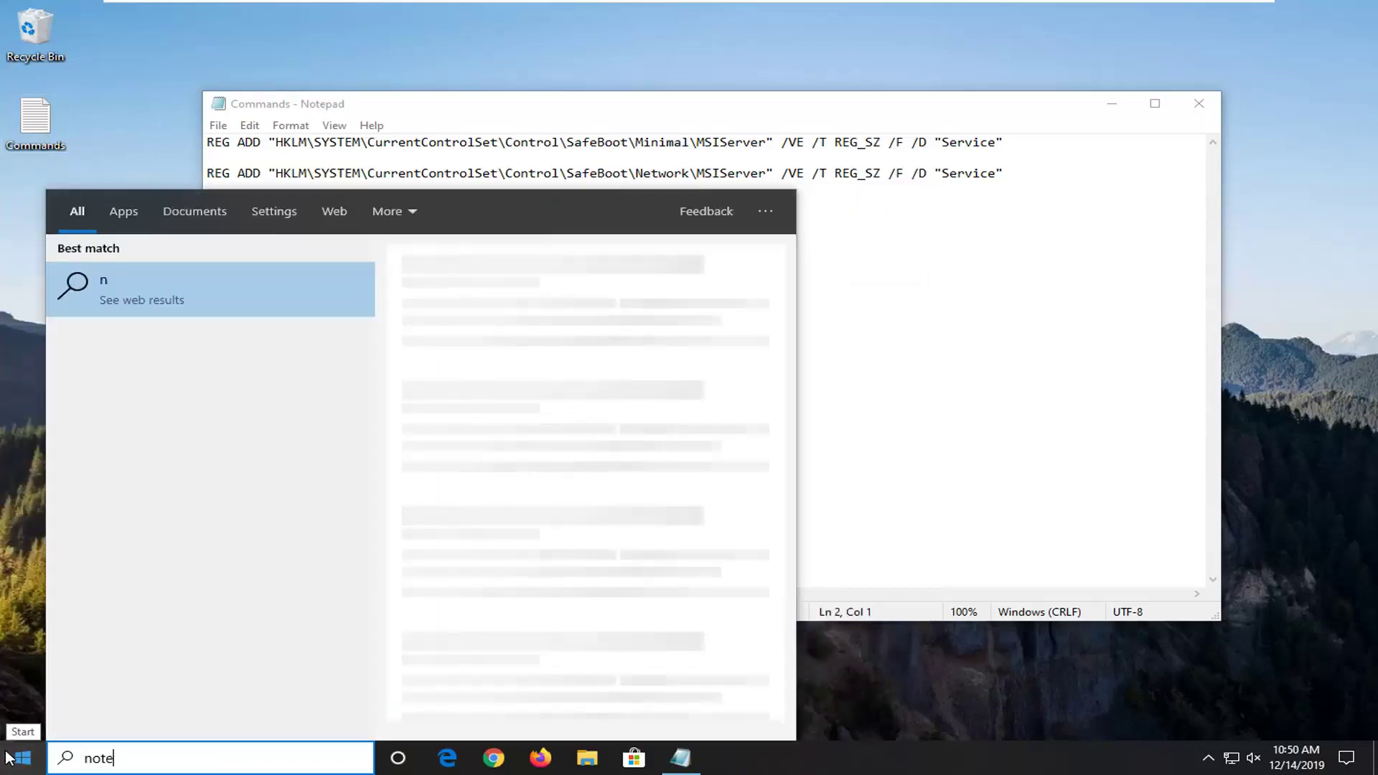
{"action": "left_click", "coordinate": [127, 293]}
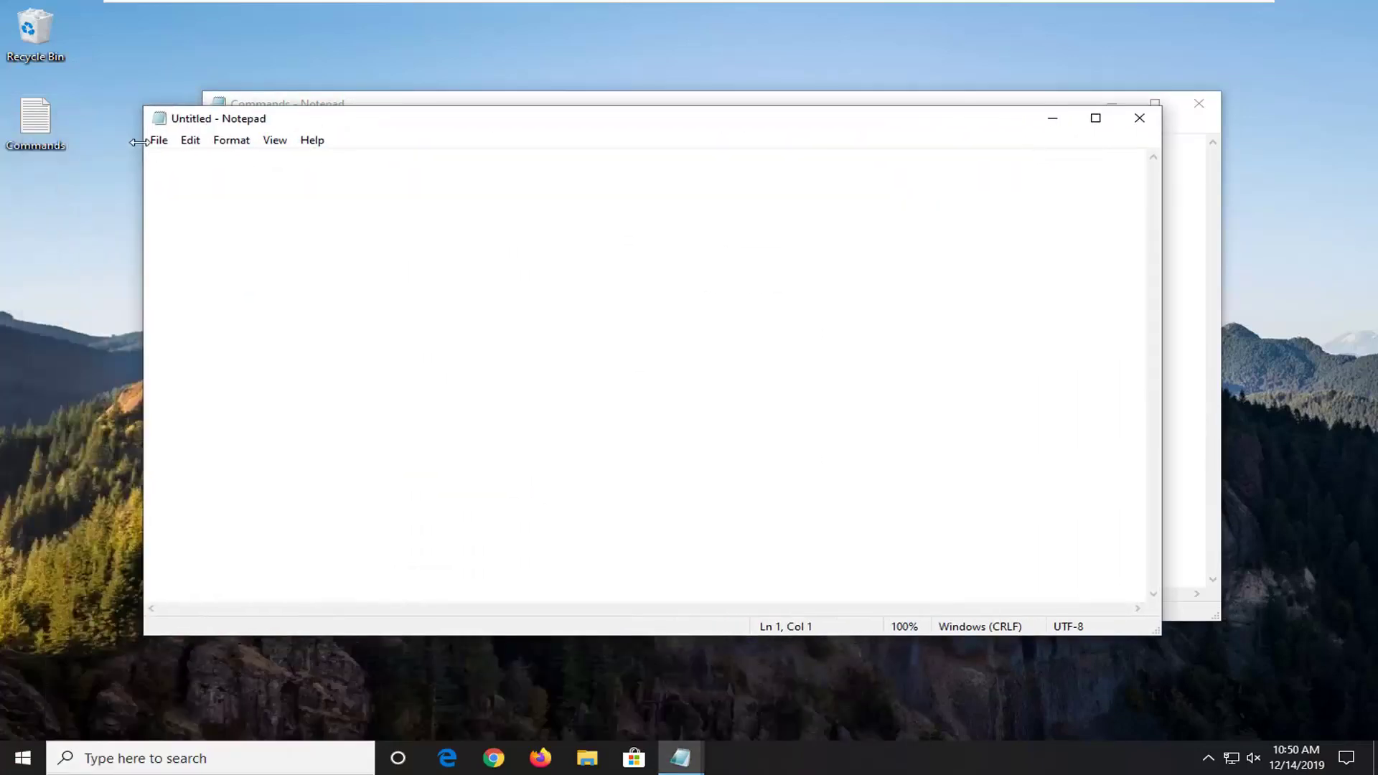
- Cancel saving the untitled Notepad document and close it along with the Commands file
{"action": "left_click", "coordinate": [161, 140]}
{"action": "left_click", "coordinate": [203, 237]}
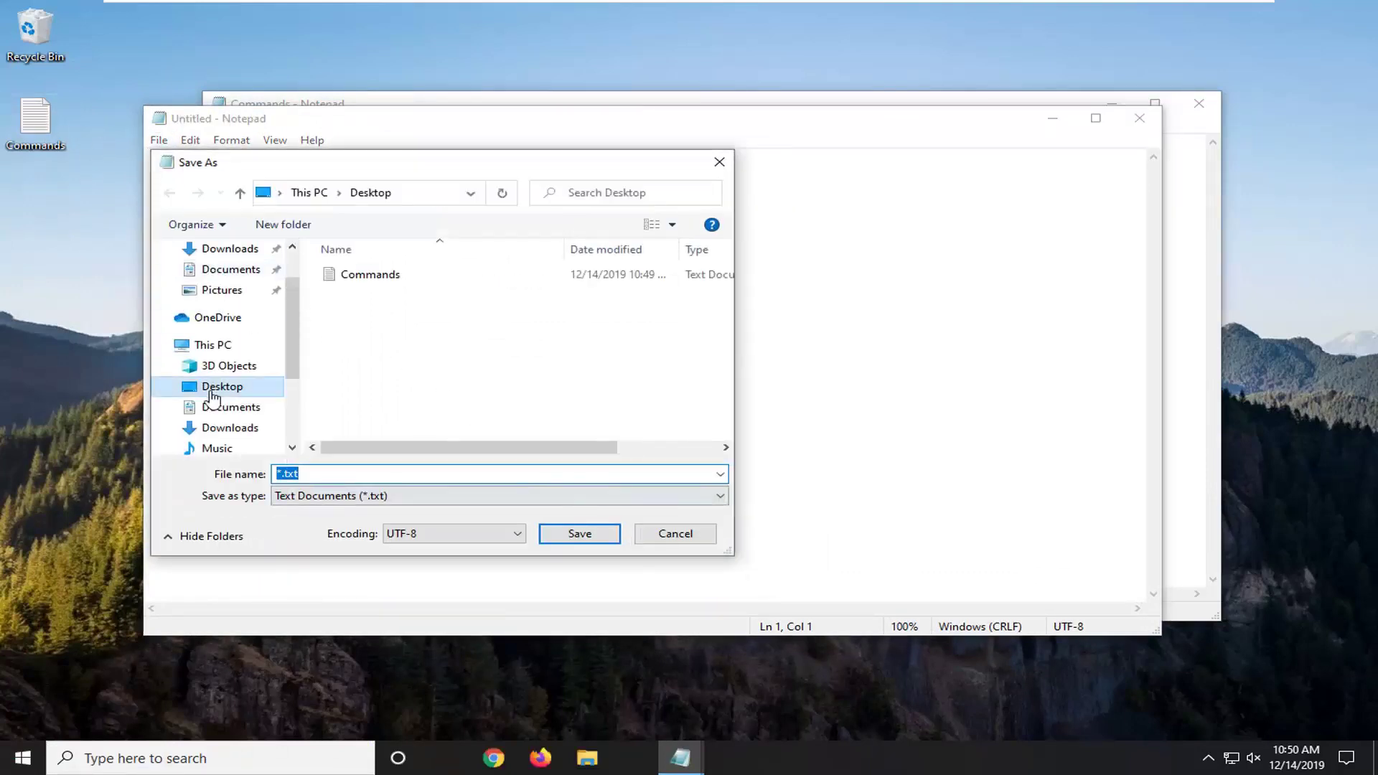
{"action": "left_click", "coordinate": [682, 537]}
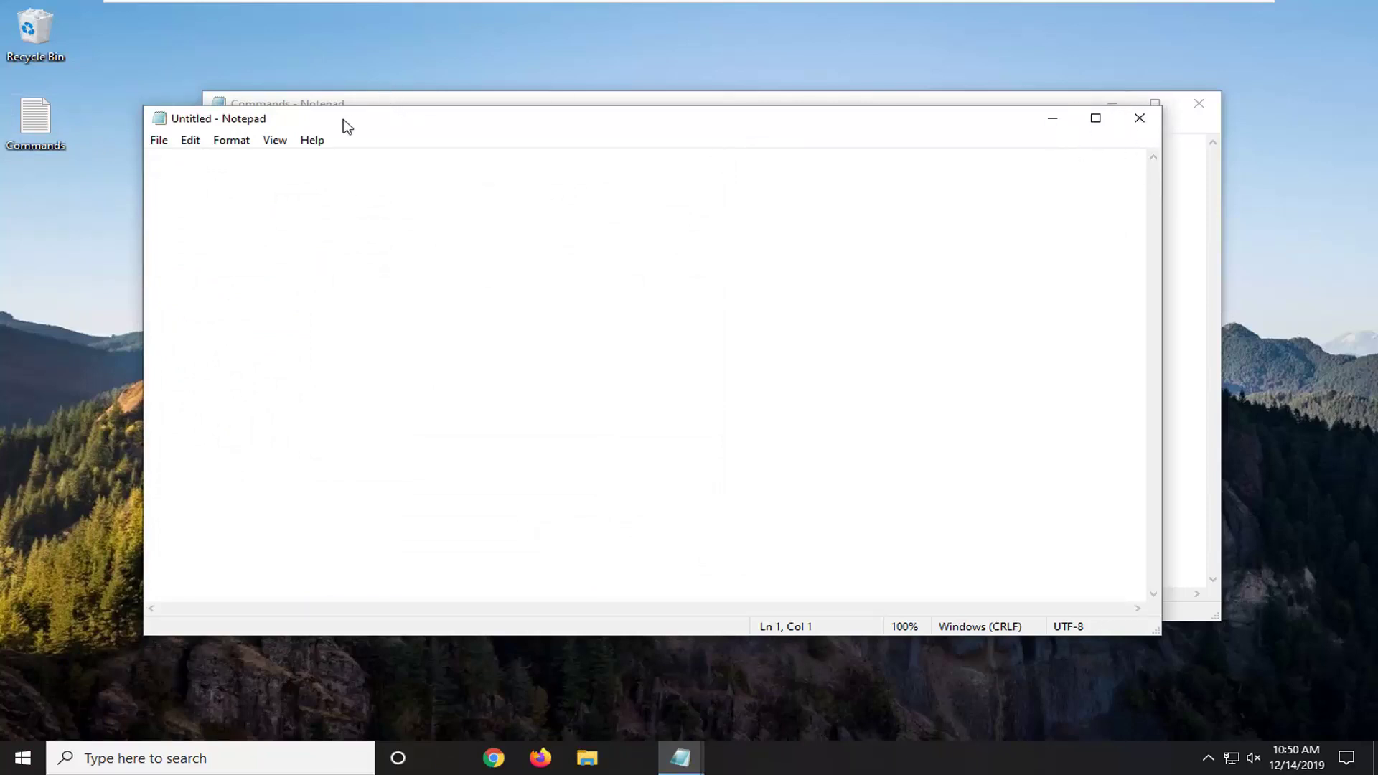
{"action": "left_click", "coordinate": [1140, 122]}
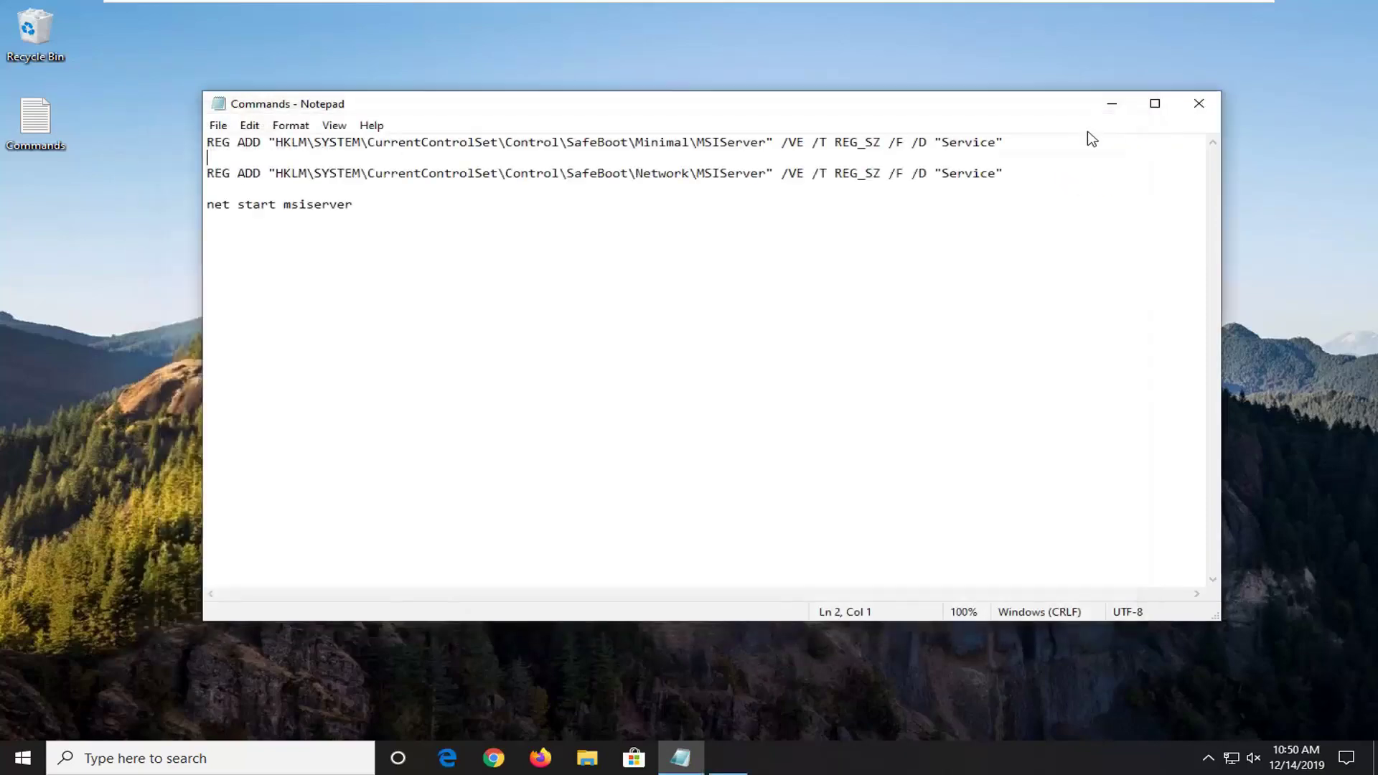
{"action": "left_click", "coordinate": [1198, 105]}
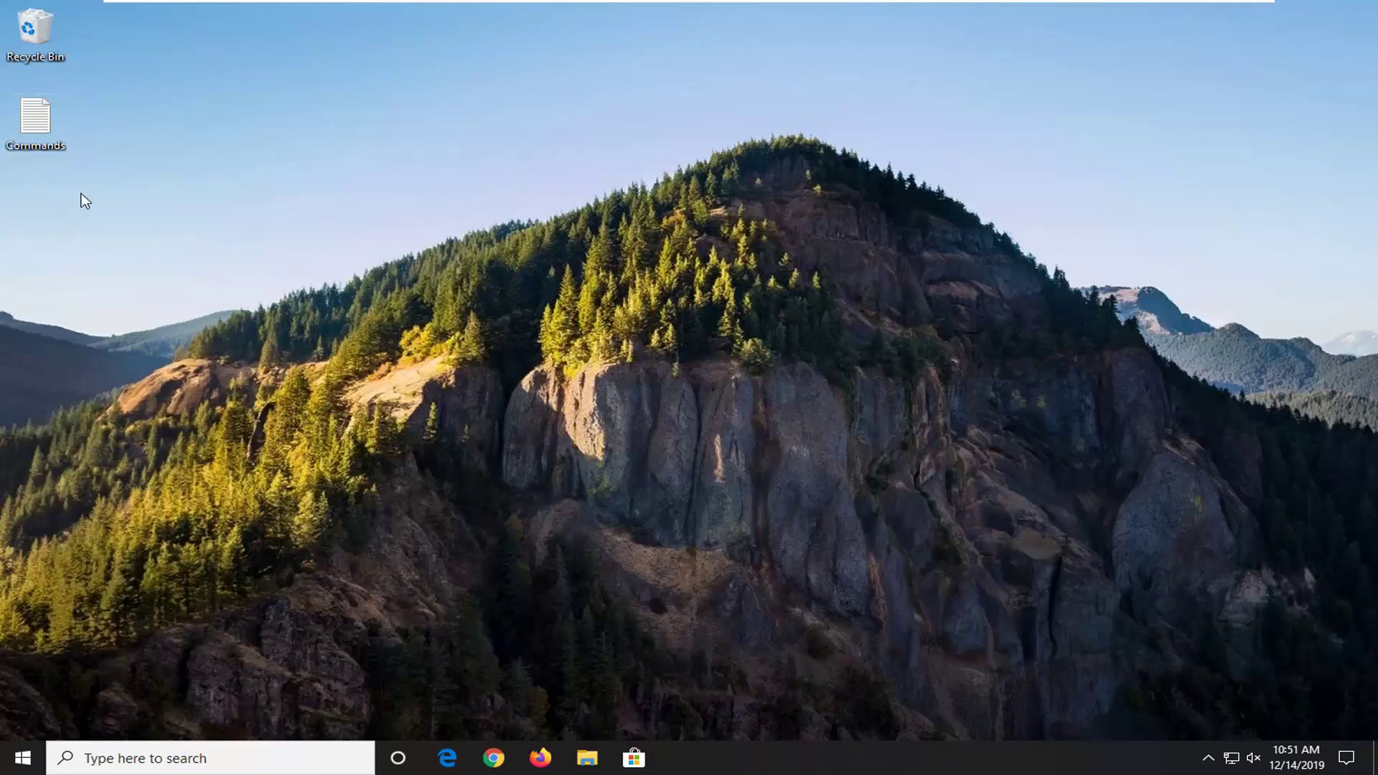
- Shift-restart from Start > Power to boot into the recovery options
{"action": "left_click", "coordinate": [18, 769]}
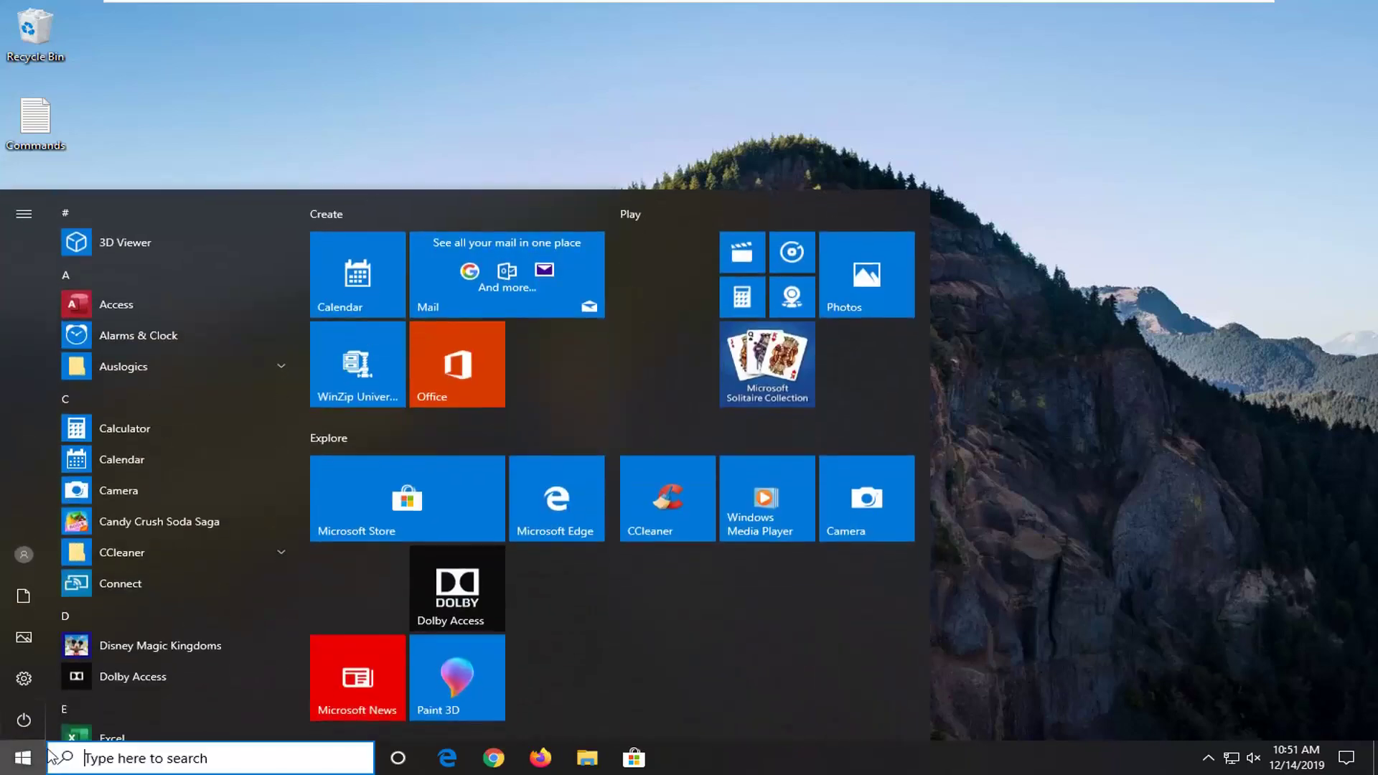
{"action": "mouse_move", "coordinate": [25, 717]}
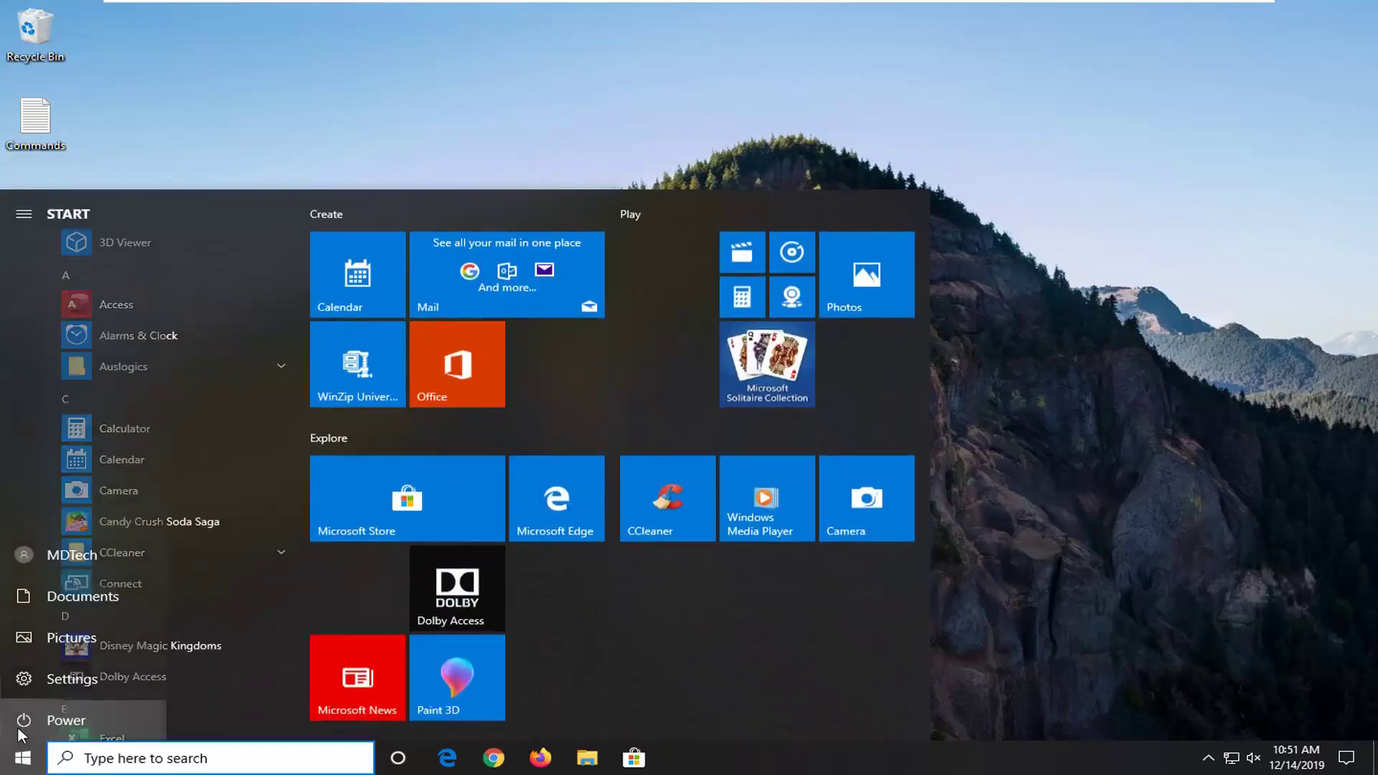
{"action": "left_click", "coordinate": [56, 722]}
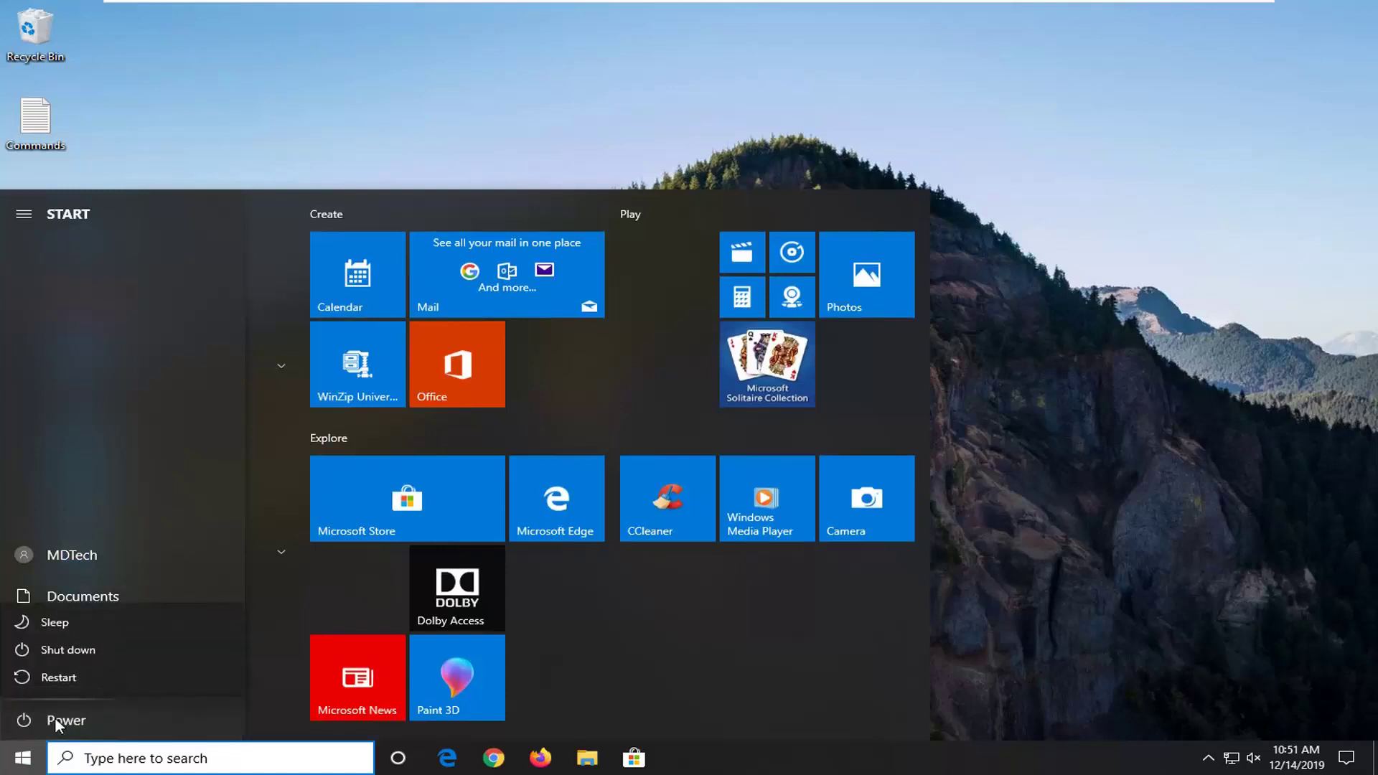
{"action": "left_click", "coordinate": [90, 679]}
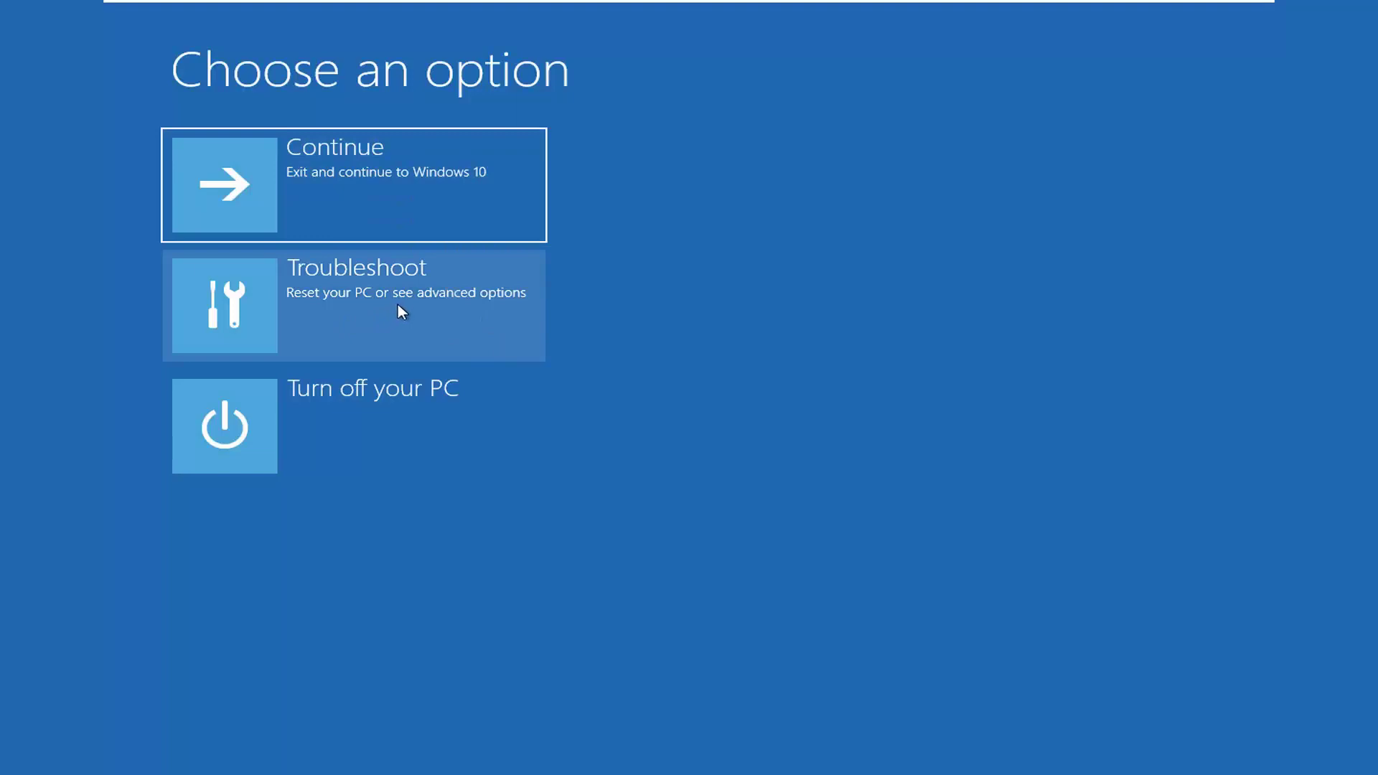
- Go to Troubleshoot > Advanced options > Startup Settings and restart to choose a startup mode
{"action": "left_click", "coordinate": [468, 321]}
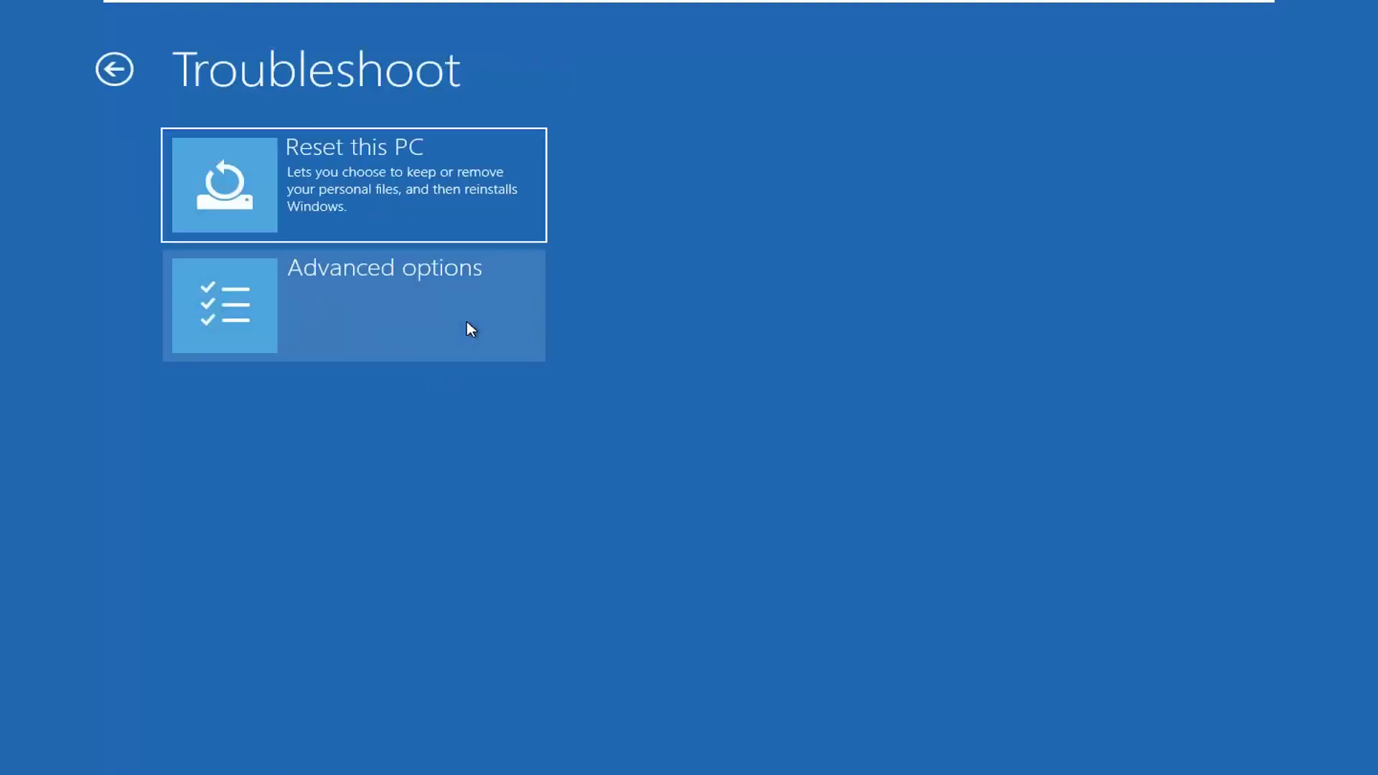
{"action": "left_click", "coordinate": [393, 316]}
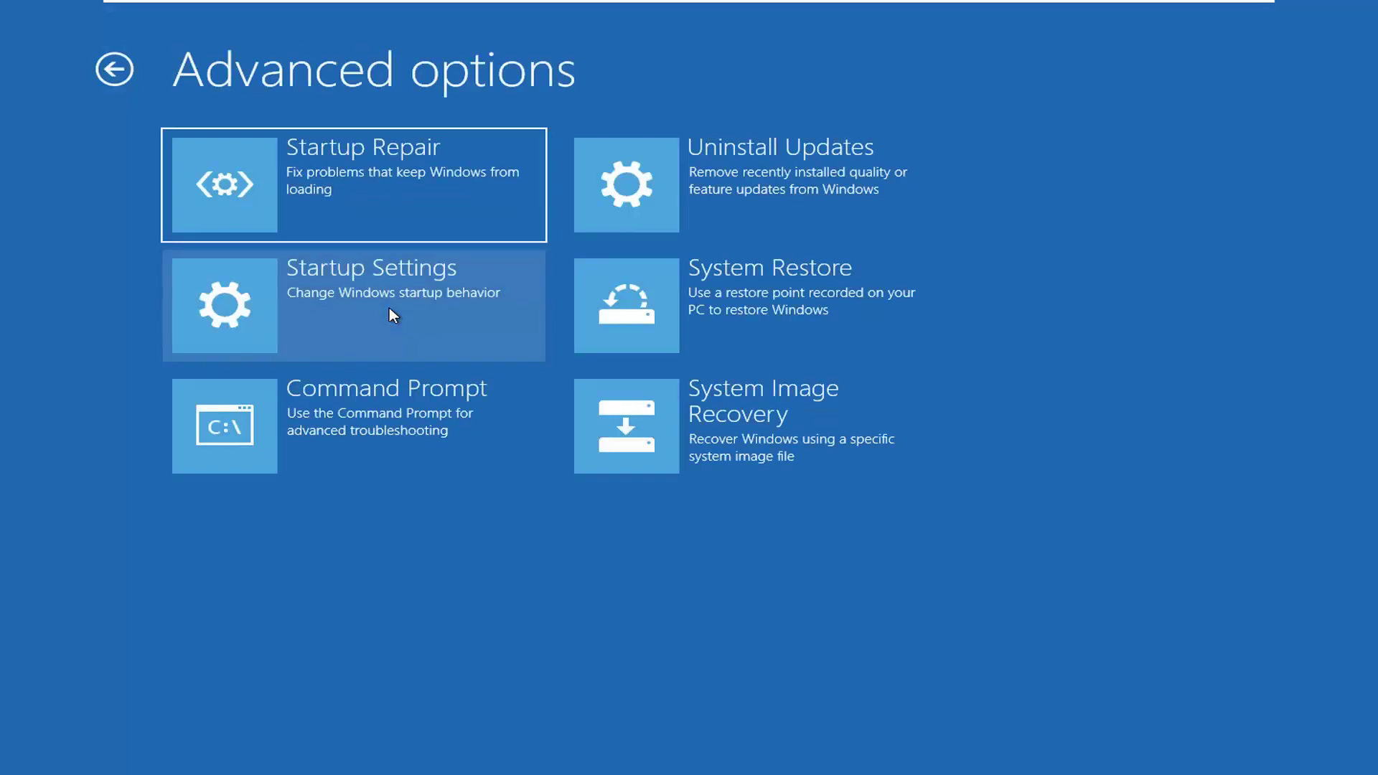
{"action": "left_click", "coordinate": [390, 309]}
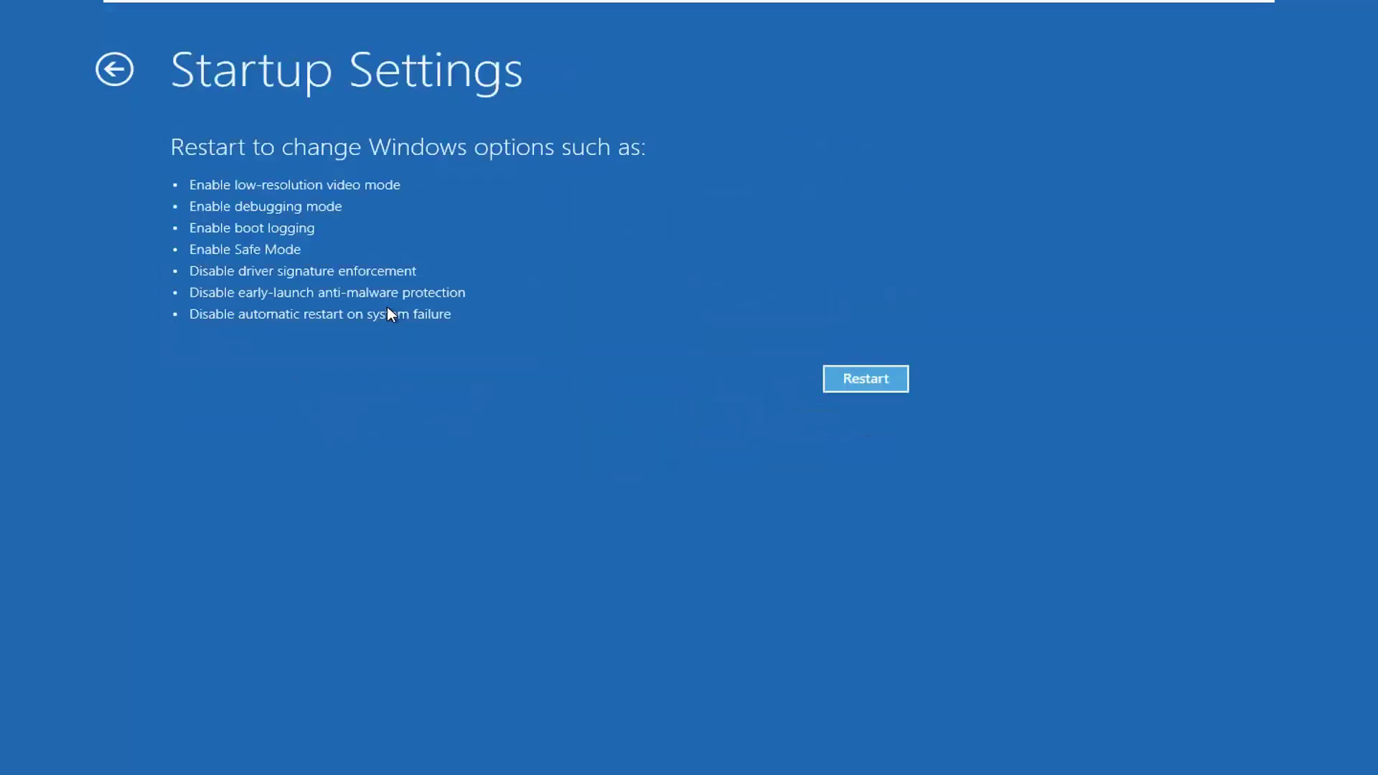
{"action": "left_click", "coordinate": [882, 388]}
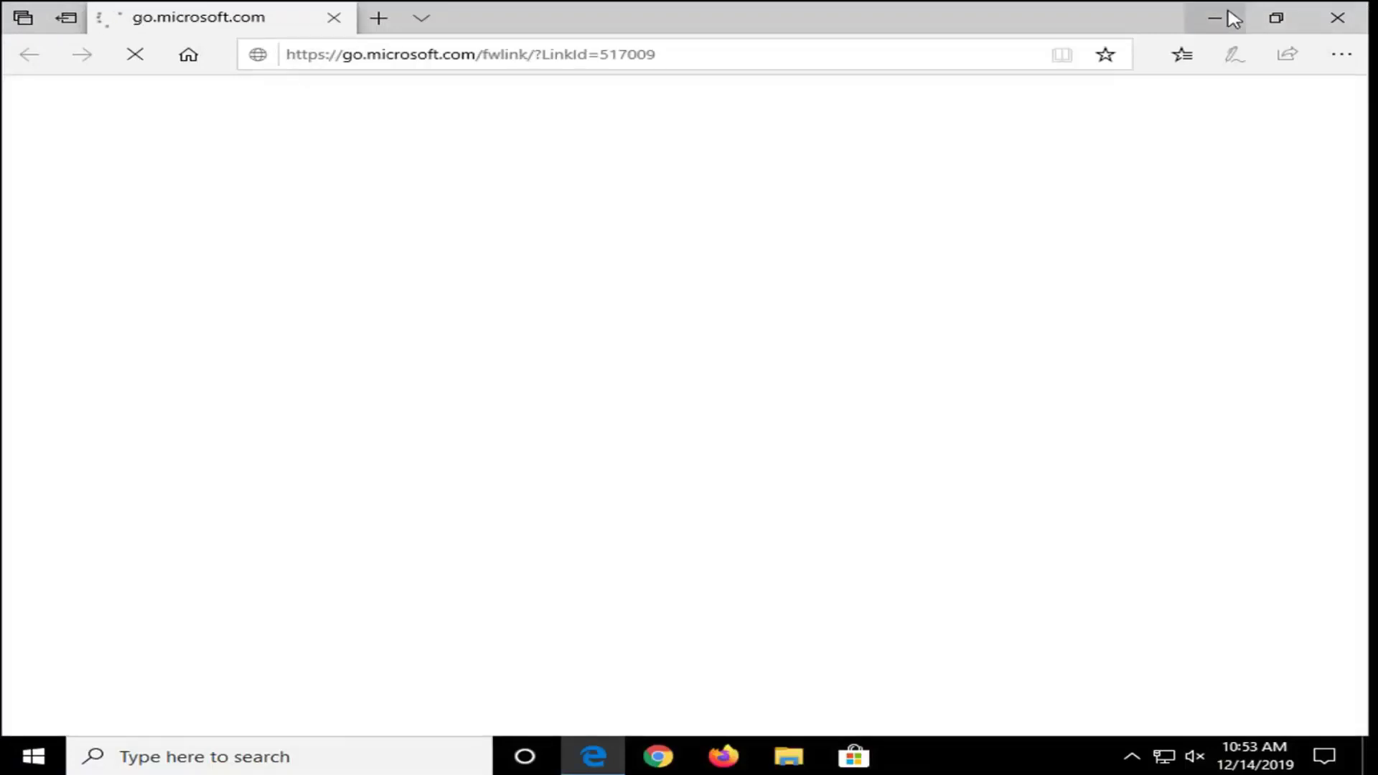
- Restore the Edge window and minimize it to reveal the desktop
{"action": "right_click", "coordinate": [1234, 19]}
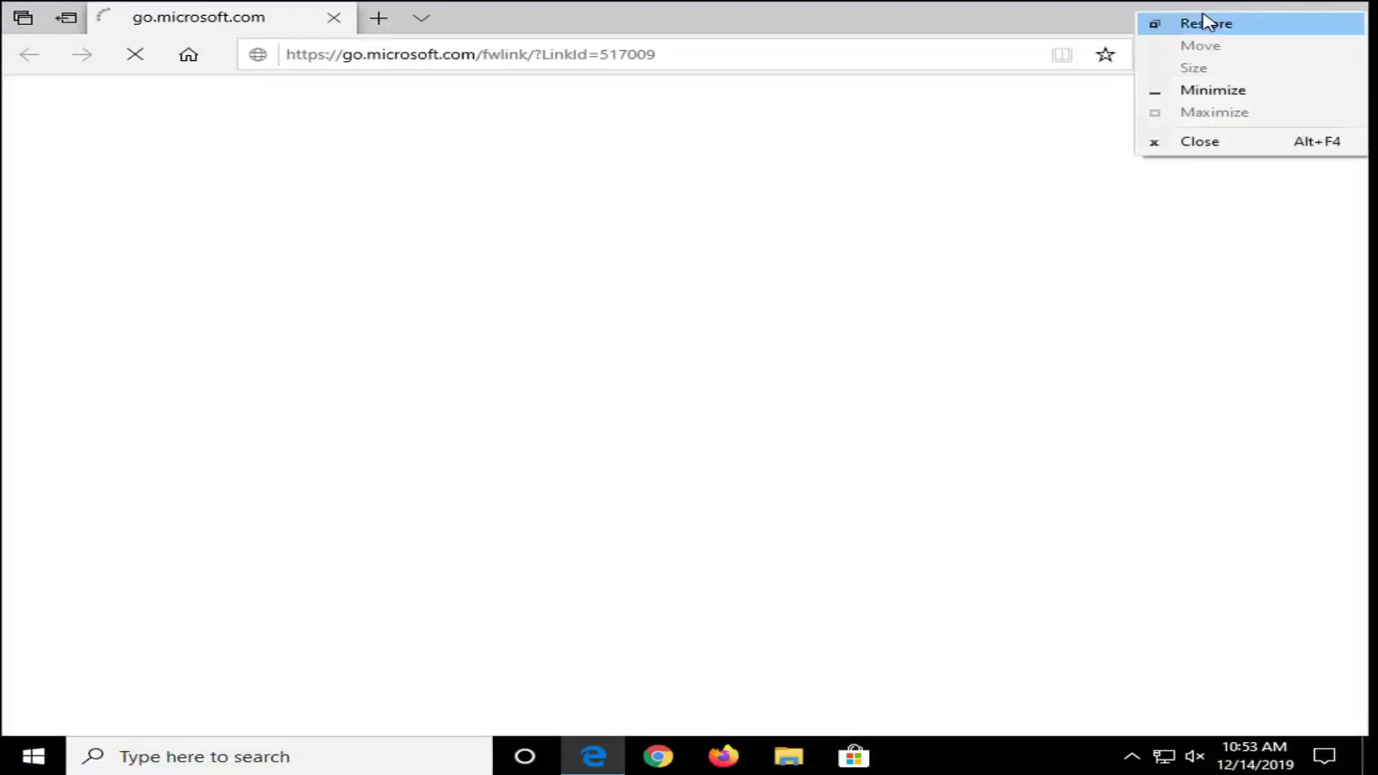
{"action": "left_click", "coordinate": [1200, 20]}
{"action": "left_click", "coordinate": [980, 52]}
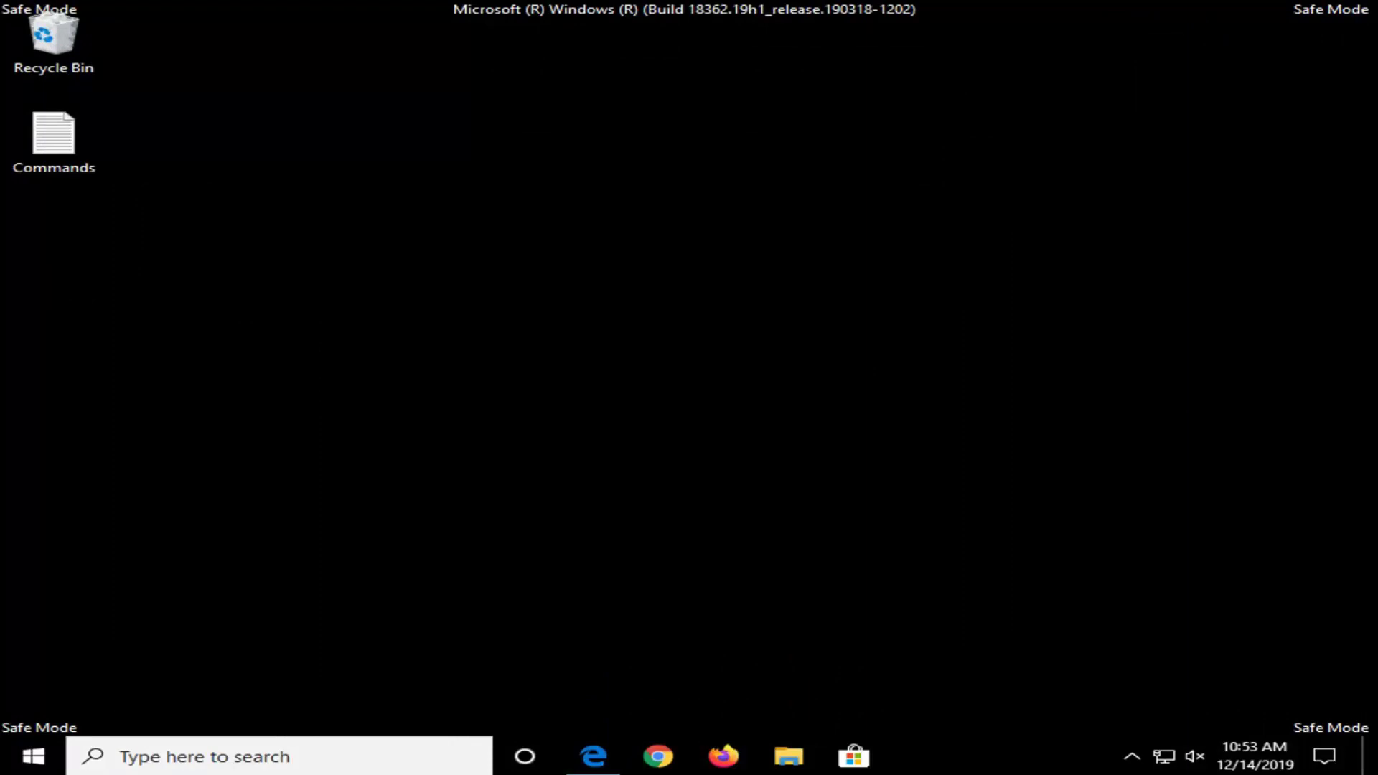
- Run Command Prompt as administrator from Start search and move its window aside
{"action": "left_click", "coordinate": [36, 756]}
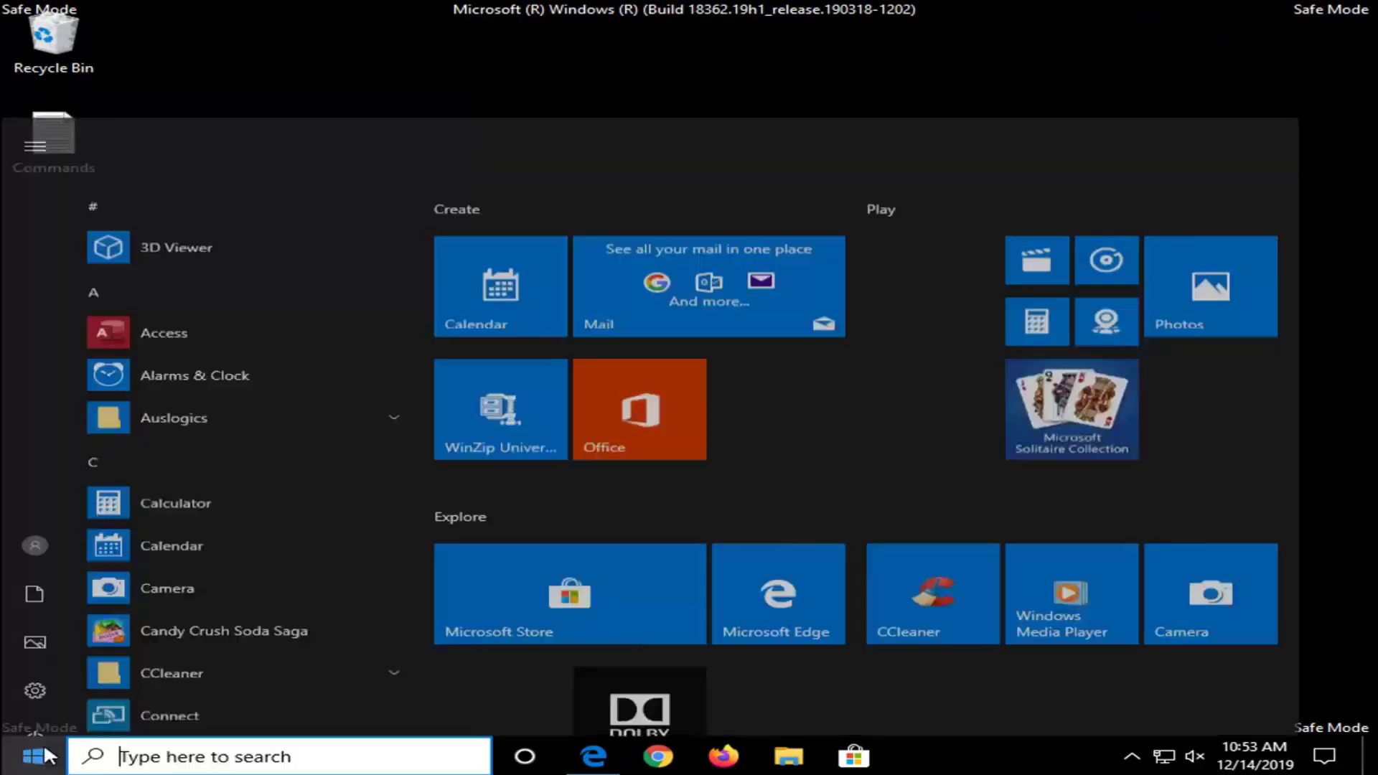
{"action": "mouse_move", "coordinate": [45, 717]}
{"action": "type", "text": "md"}
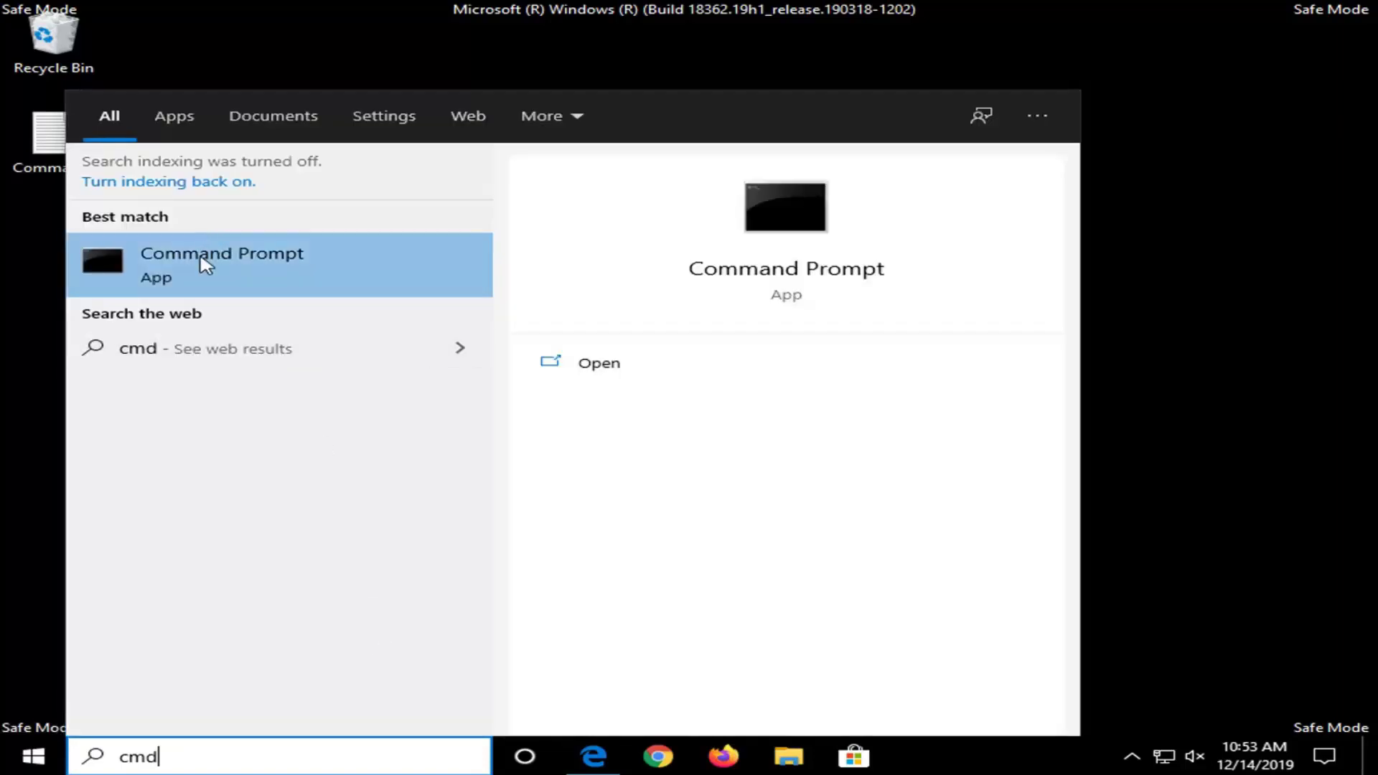
{"action": "left_click", "coordinate": [207, 269]}
{"action": "right_click", "coordinate": [207, 270]}
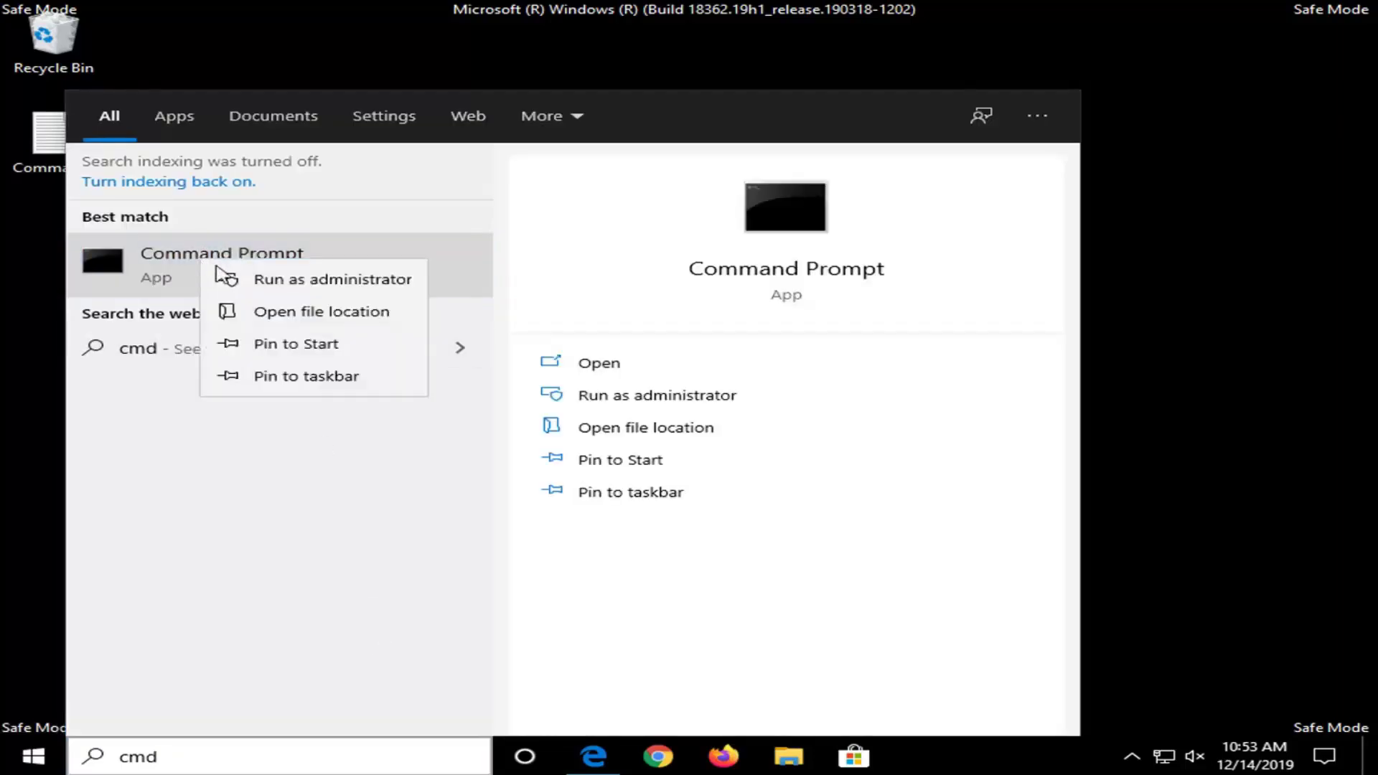
{"action": "left_click", "coordinate": [263, 277]}
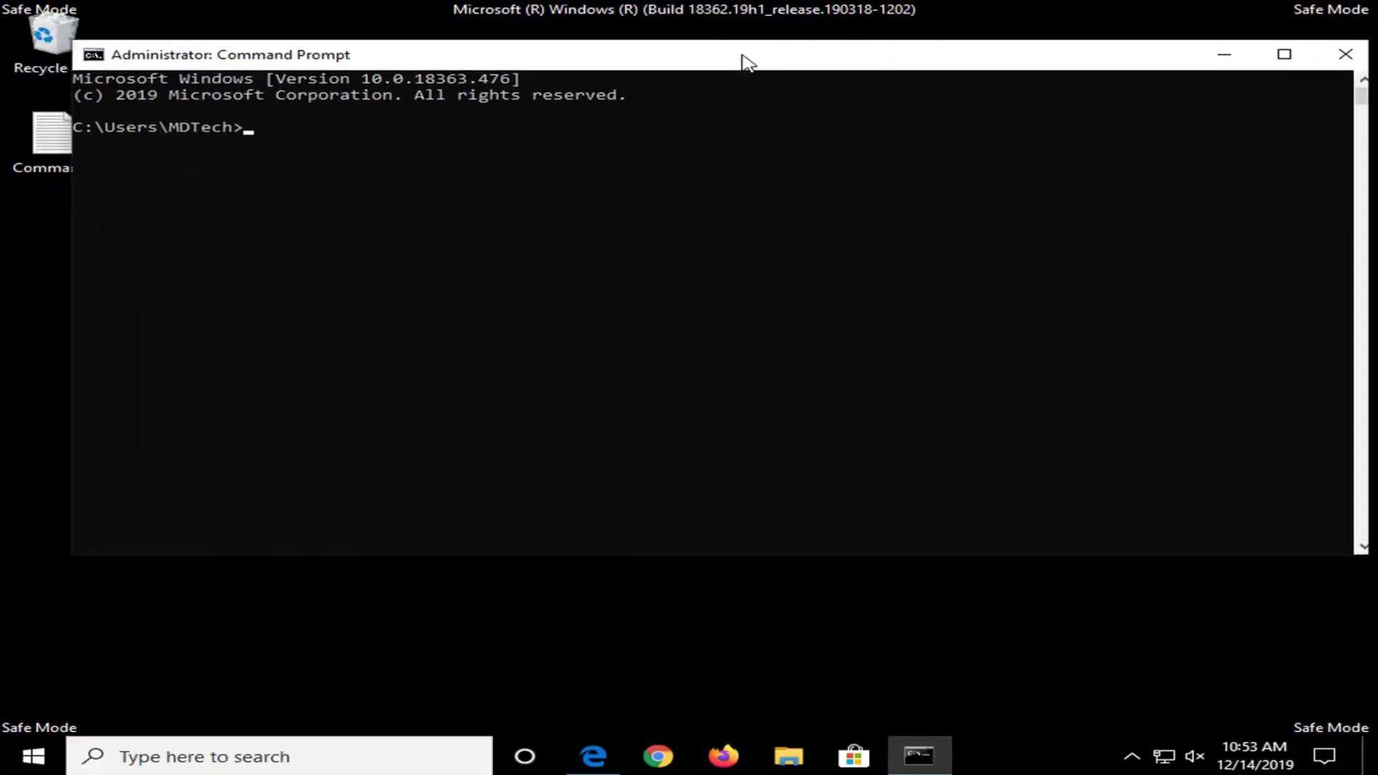
{"action": "left_click_drag", "start_coordinate": [743, 57], "coordinate": [902, 80]}
{"action": "left_click", "coordinate": [35, 136]}
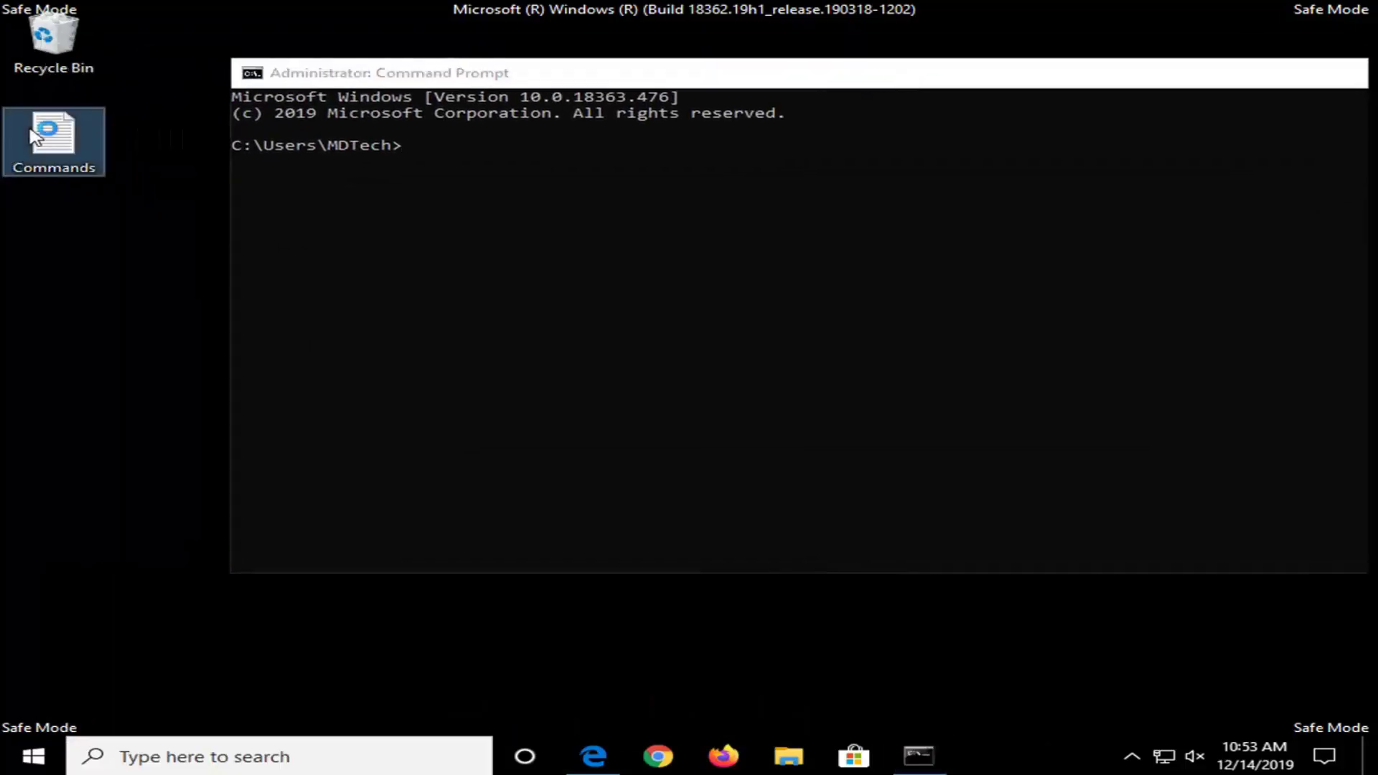
- Open the Commands file beside the console and select the first REG ADD line
{"action": "double_click", "coordinate": [35, 136]}
{"action": "left_click_drag", "start_coordinate": [905, 134], "coordinate": [728, 168]}
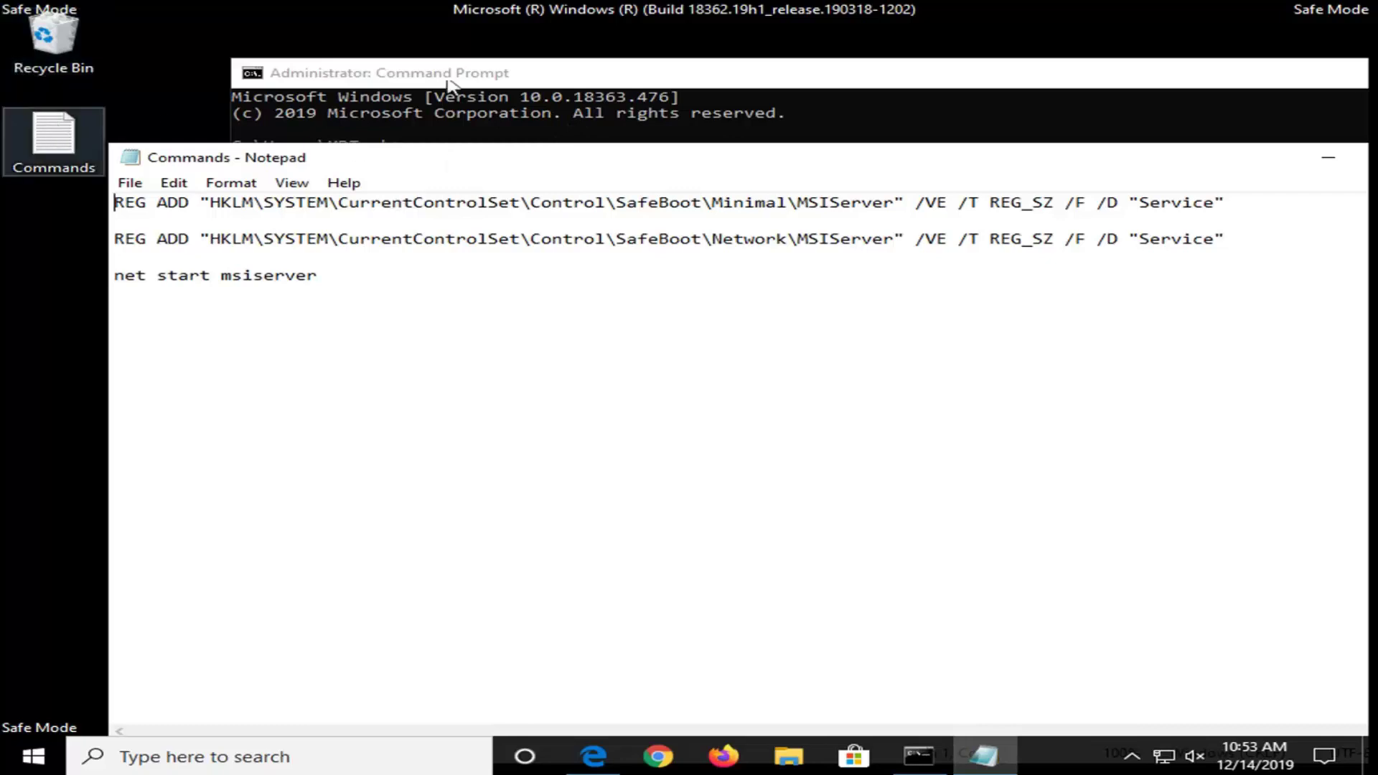
{"action": "left_click_drag", "start_coordinate": [486, 74], "coordinate": [350, 74]}
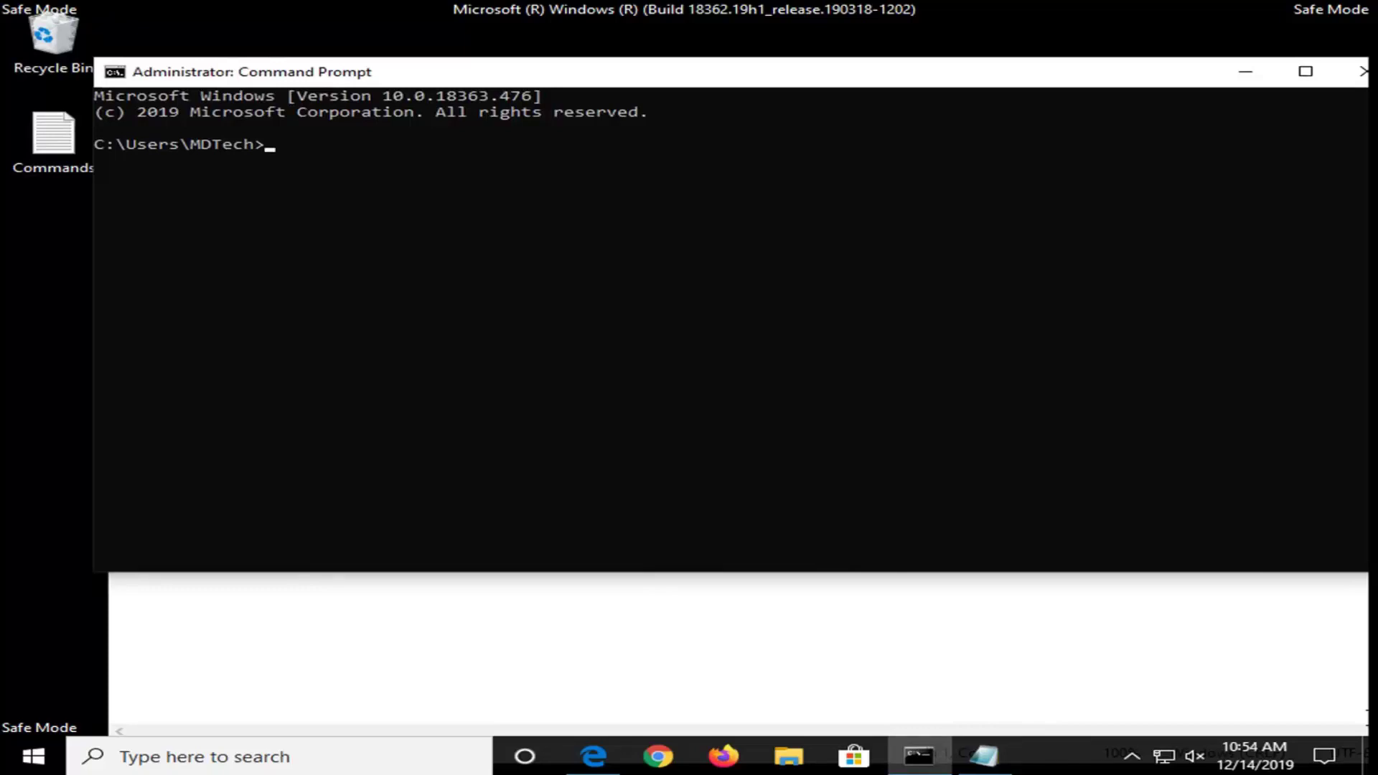
{"action": "left_click", "coordinate": [842, 701]}
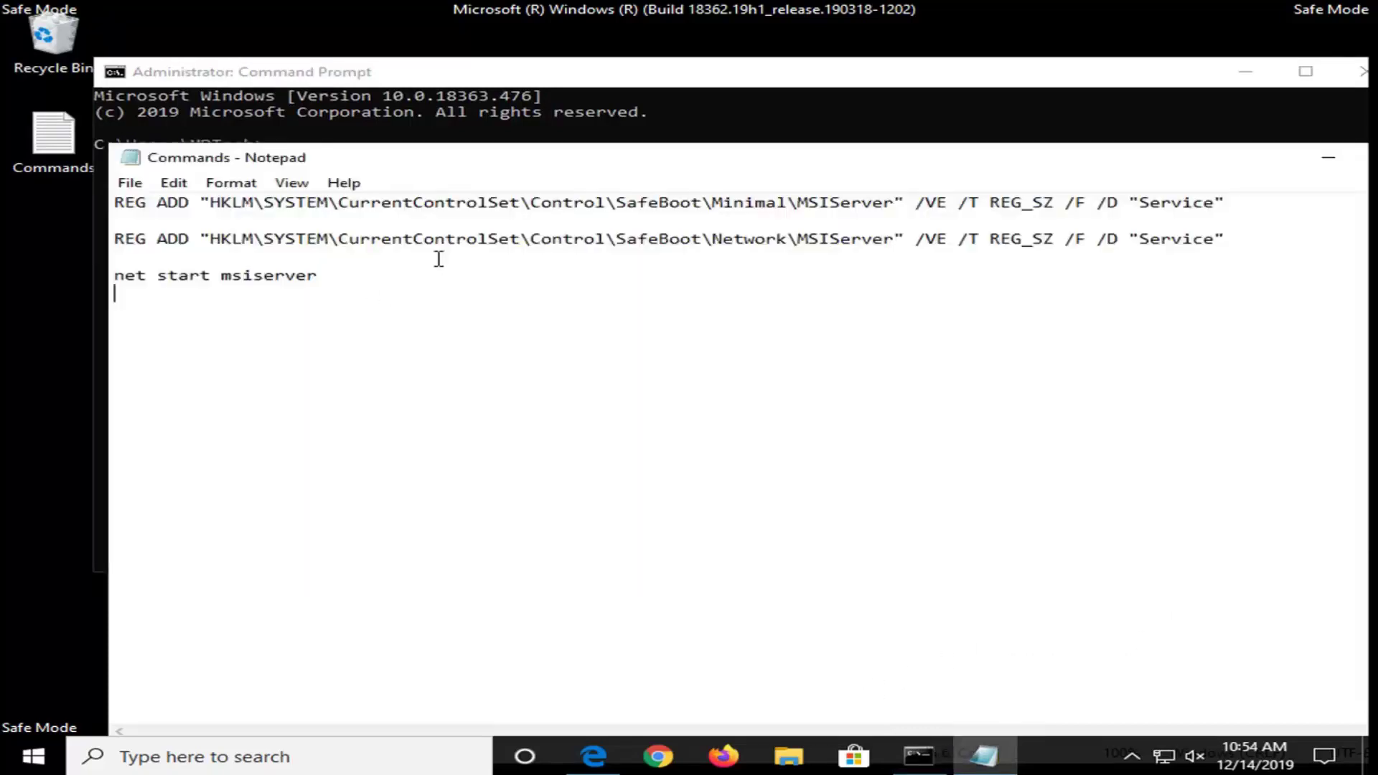
{"action": "left_click_drag", "start_coordinate": [1226, 203], "coordinate": [58, 188]}
{"action": "key", "text": "cmd+c"}
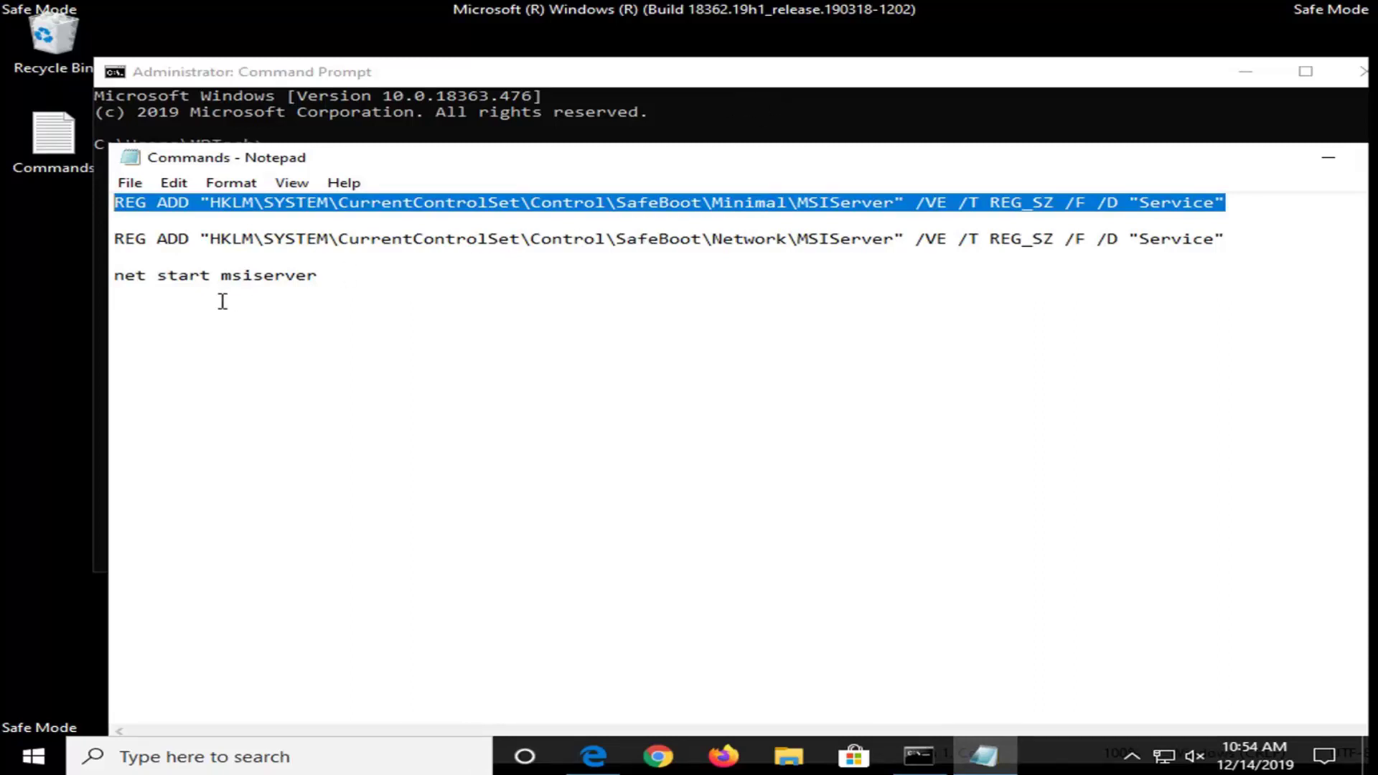
- Paste the SafeBoot\Minimal MSIServer REG ADD command into the admin console and run it
{"action": "left_click", "coordinate": [718, 80]}
{"action": "mouse_move", "coordinate": [722, 80]}
{"action": "left_mouse_down"}
{"action": "mouse_move", "coordinate": [683, 81]}
{"action": "mouse_move", "coordinate": [700, 76]}
{"action": "left_mouse_up"}
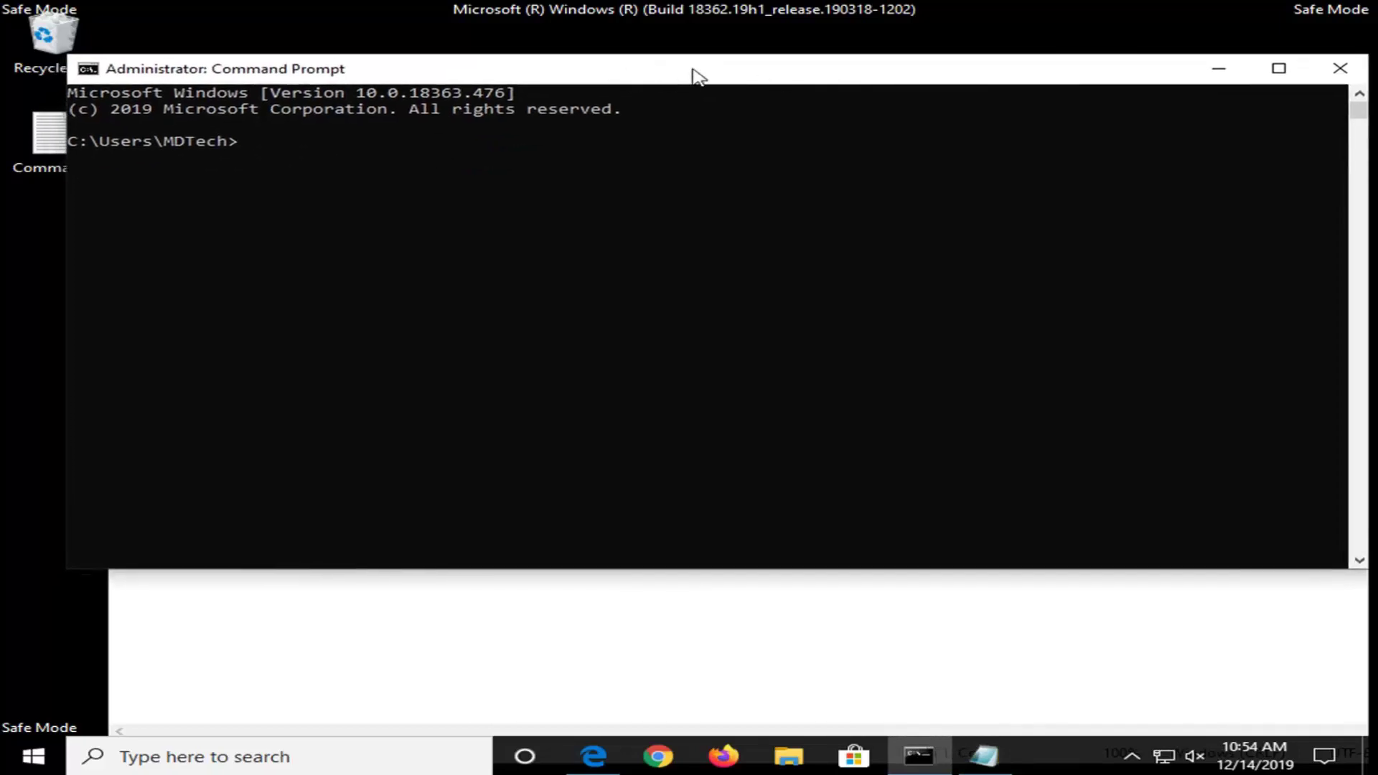
{"action": "right_click", "coordinate": [753, 73]}
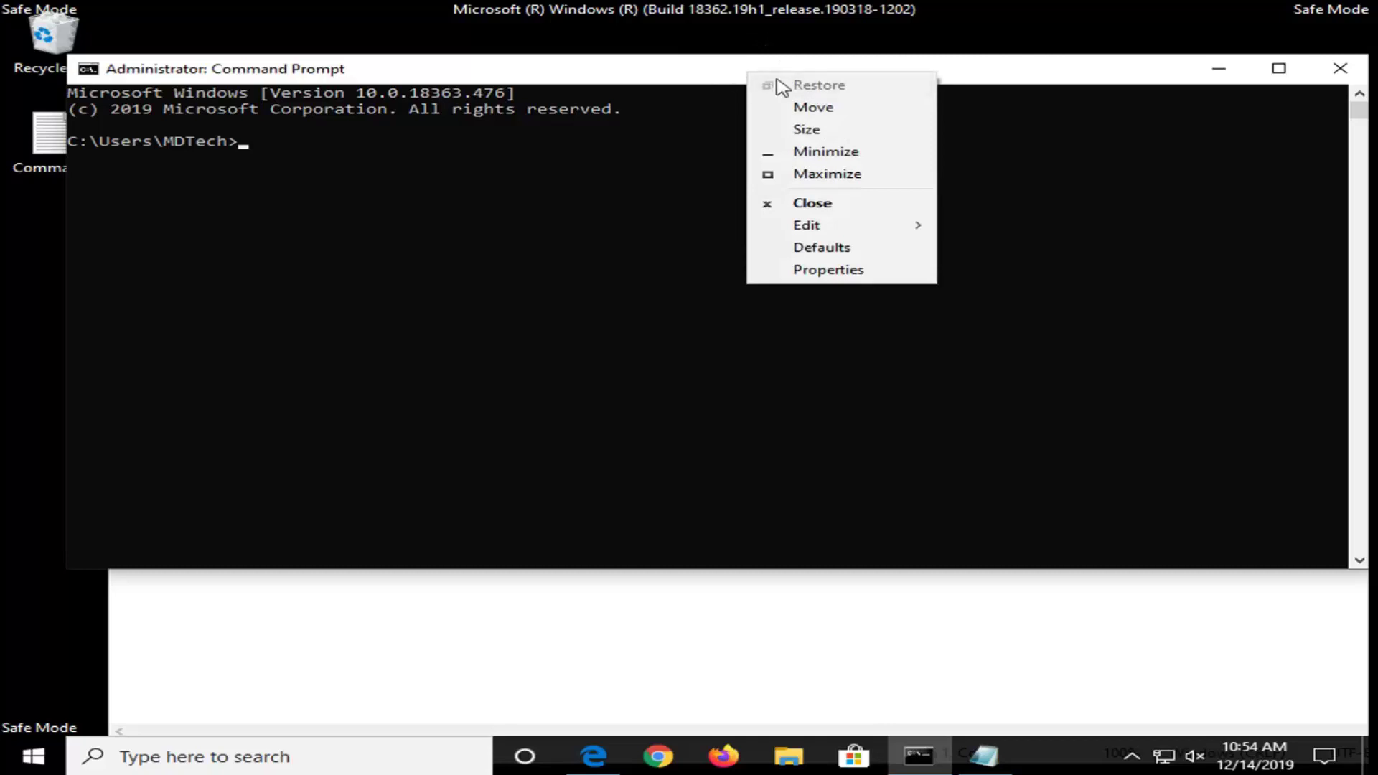
{"action": "mouse_move", "coordinate": [806, 224]}
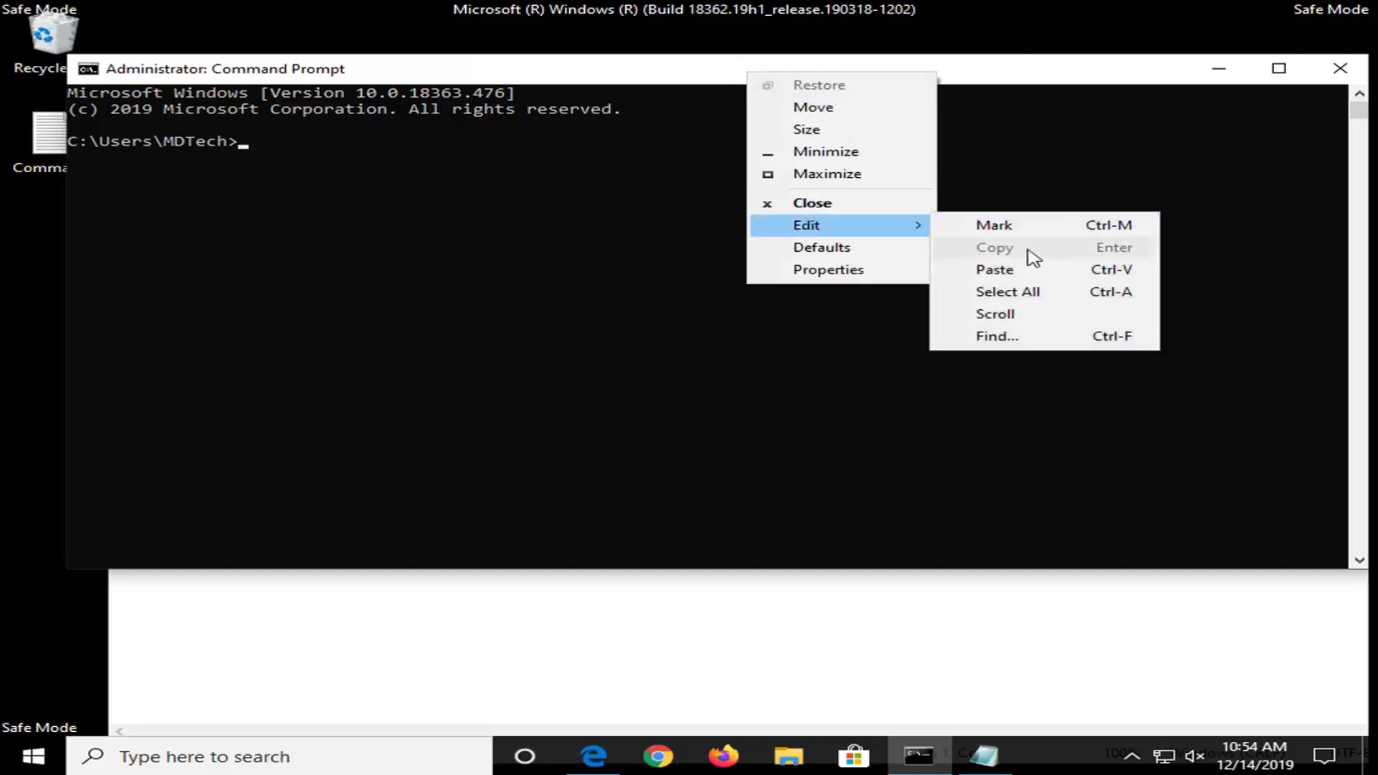
{"action": "left_click", "coordinate": [994, 272]}
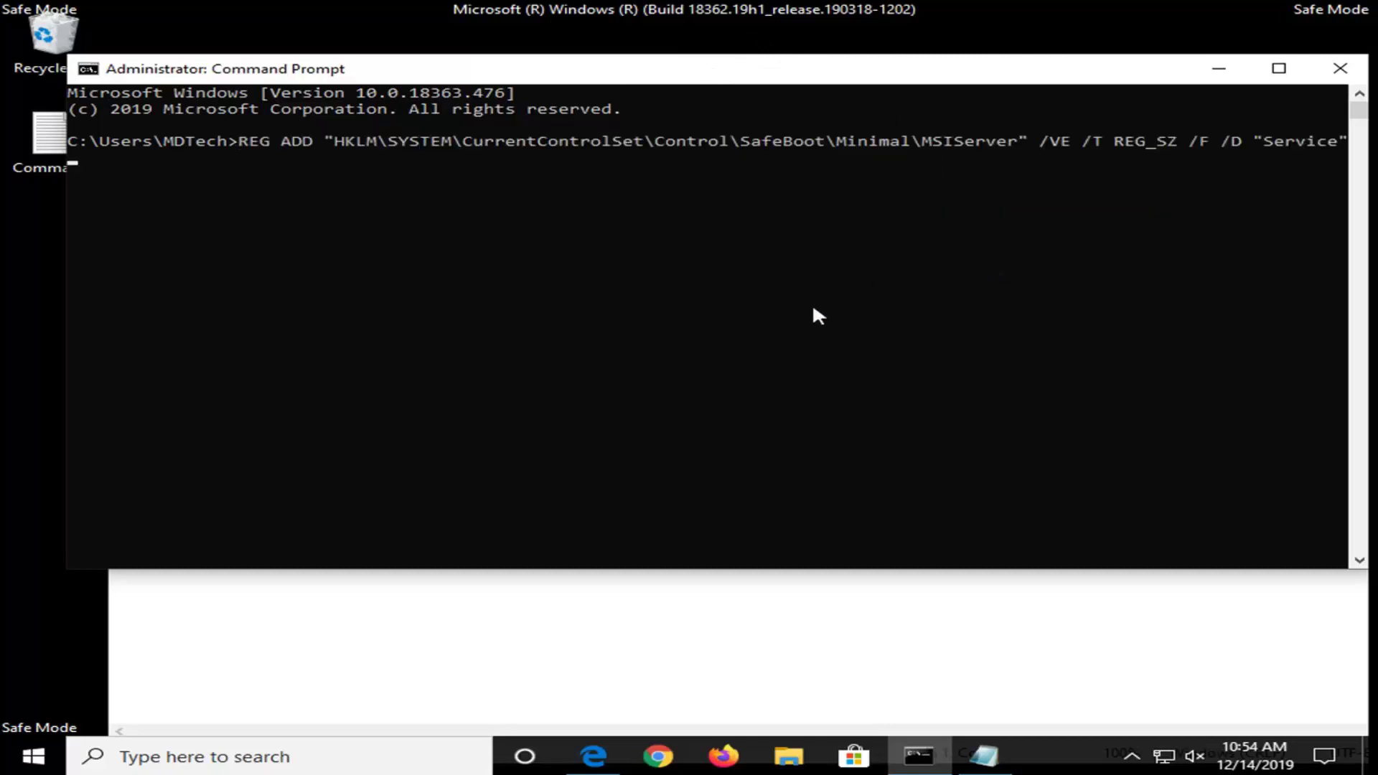
{"action": "key", "text": "Return"}
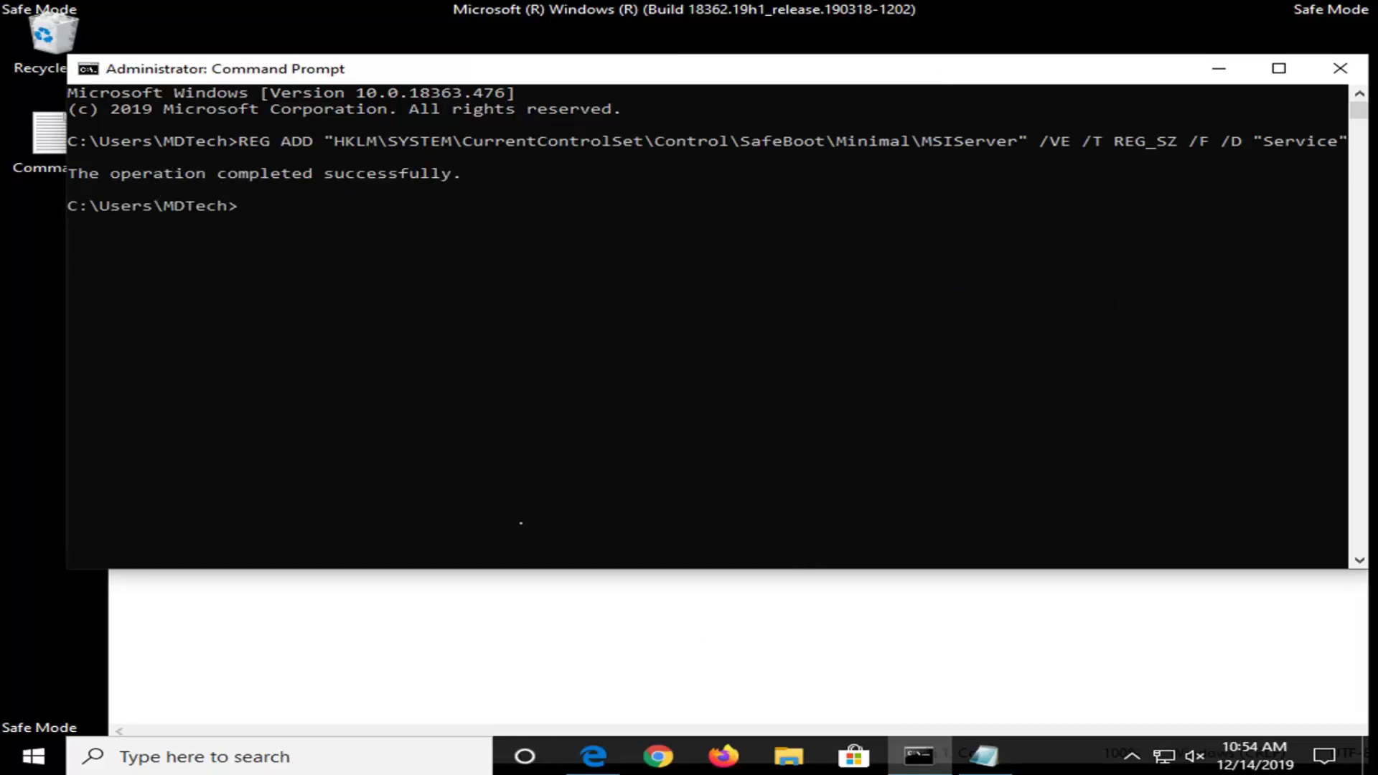
{"action": "left_click", "coordinate": [476, 603]}
- Paste the SafeBoot\Network MSIServer REG ADD line from Commands into the admin console
{"action": "left_click_drag", "start_coordinate": [1231, 240], "coordinate": [49, 239]}
{"action": "key", "text": "cmd+c"}
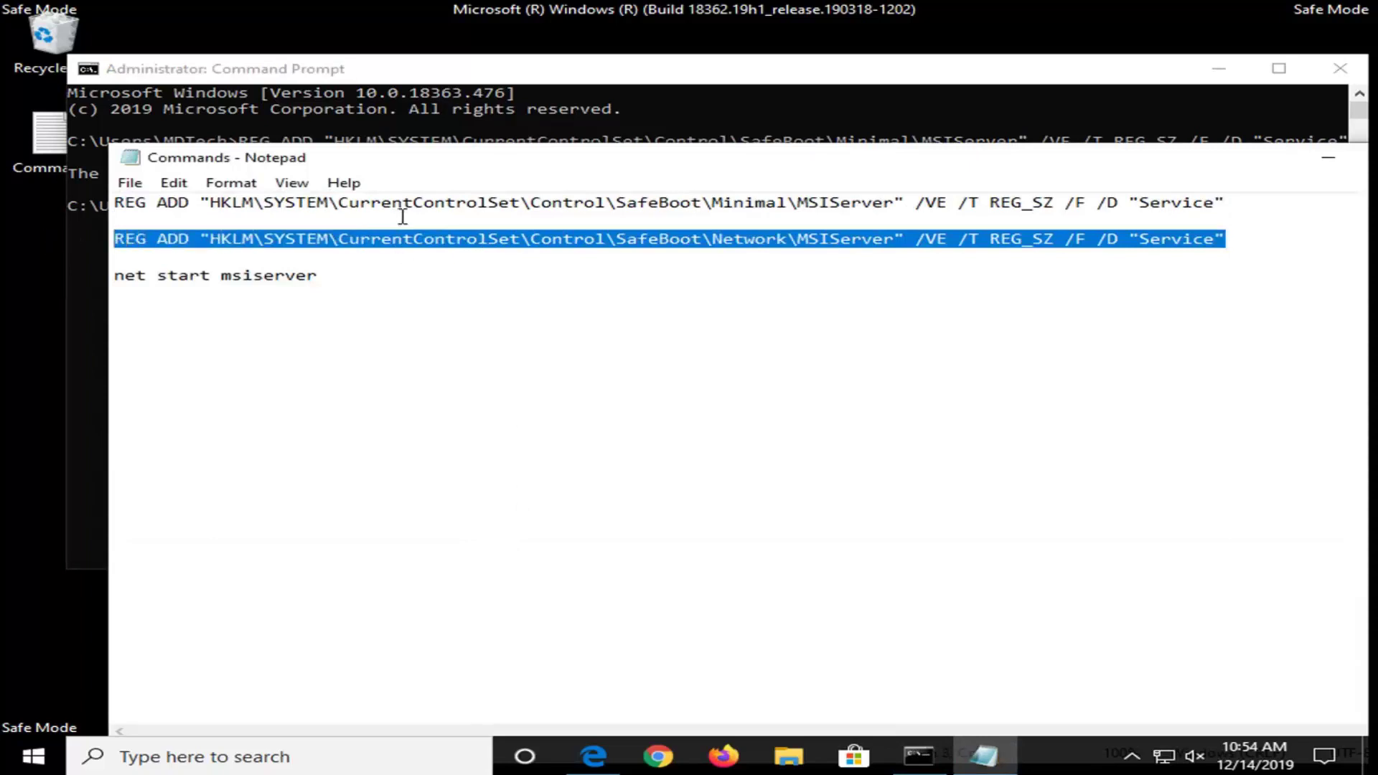
{"action": "left_click", "coordinate": [488, 69]}
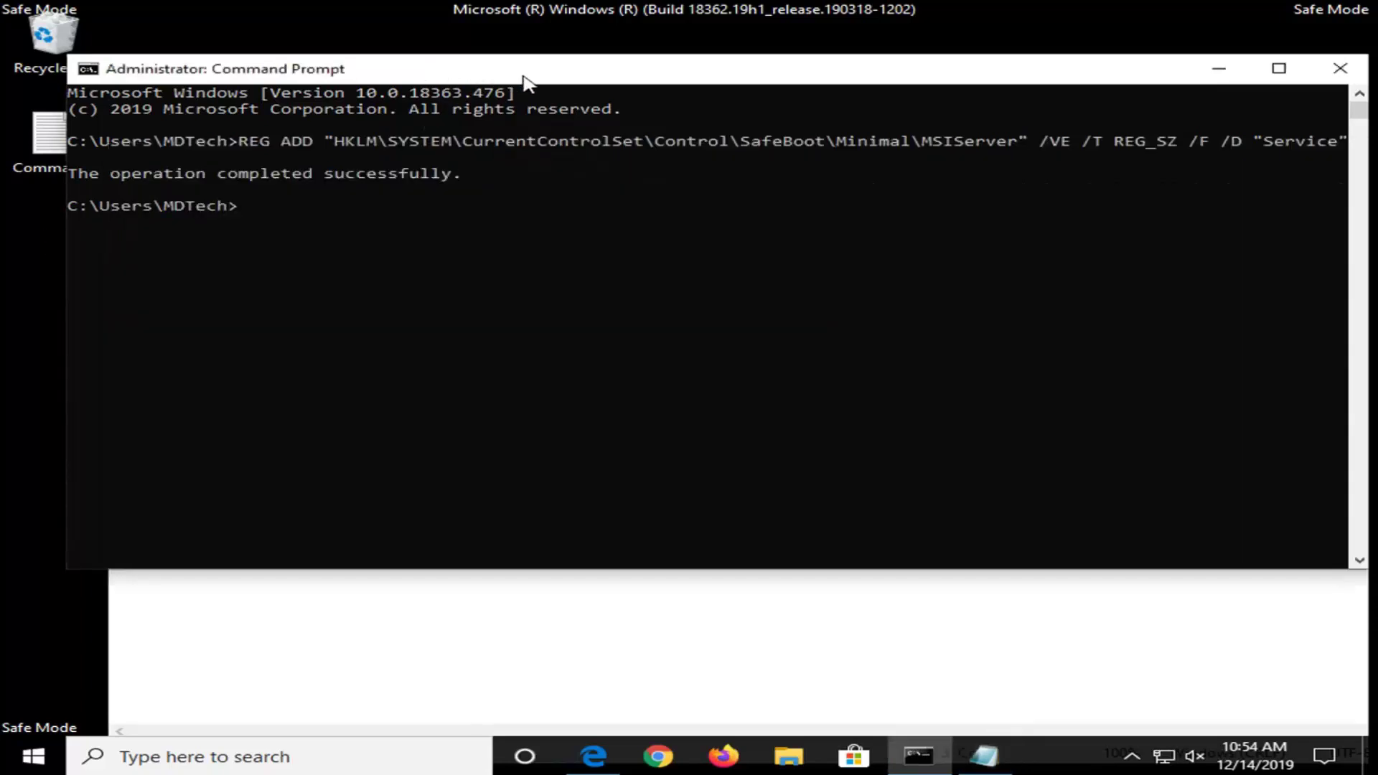
{"action": "right_click", "coordinate": [528, 74]}
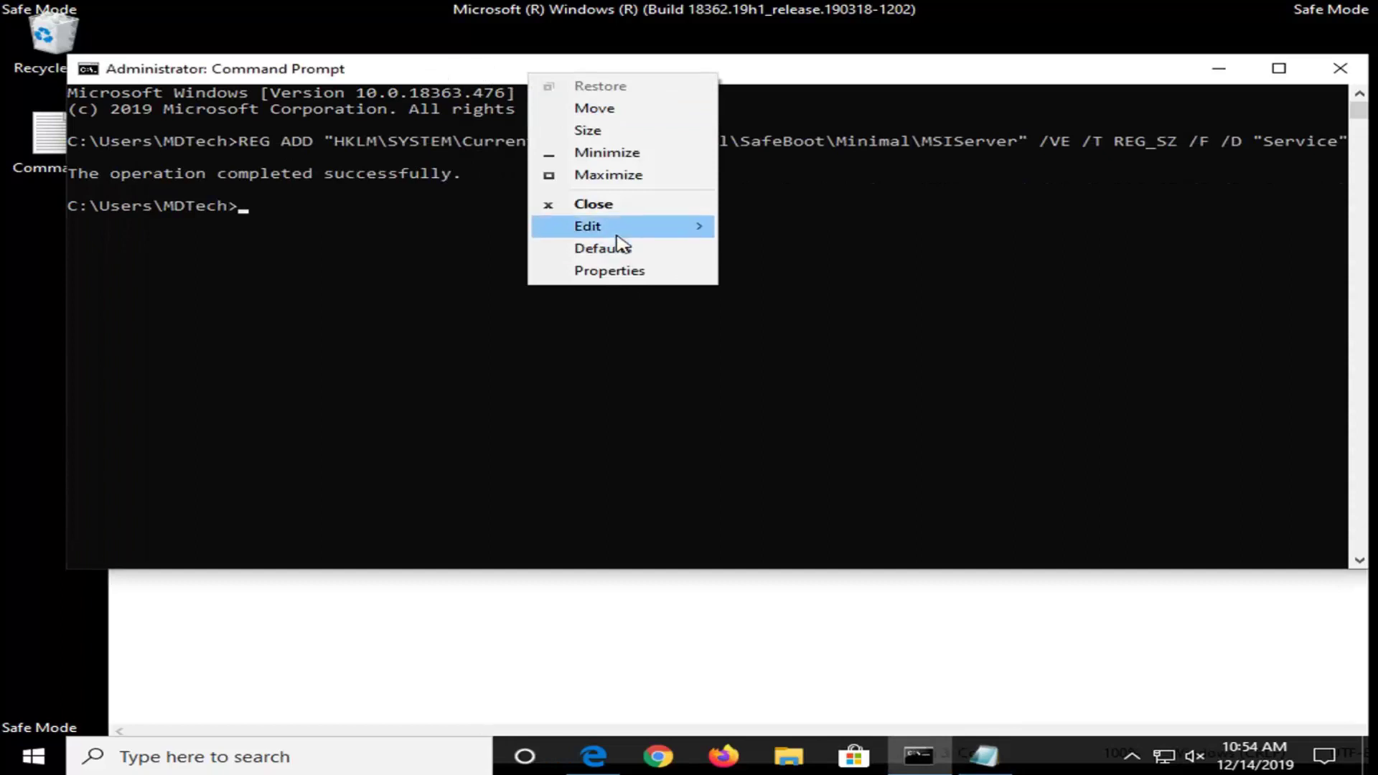
{"action": "mouse_move", "coordinate": [606, 226]}
{"action": "left_click", "coordinate": [775, 267]}
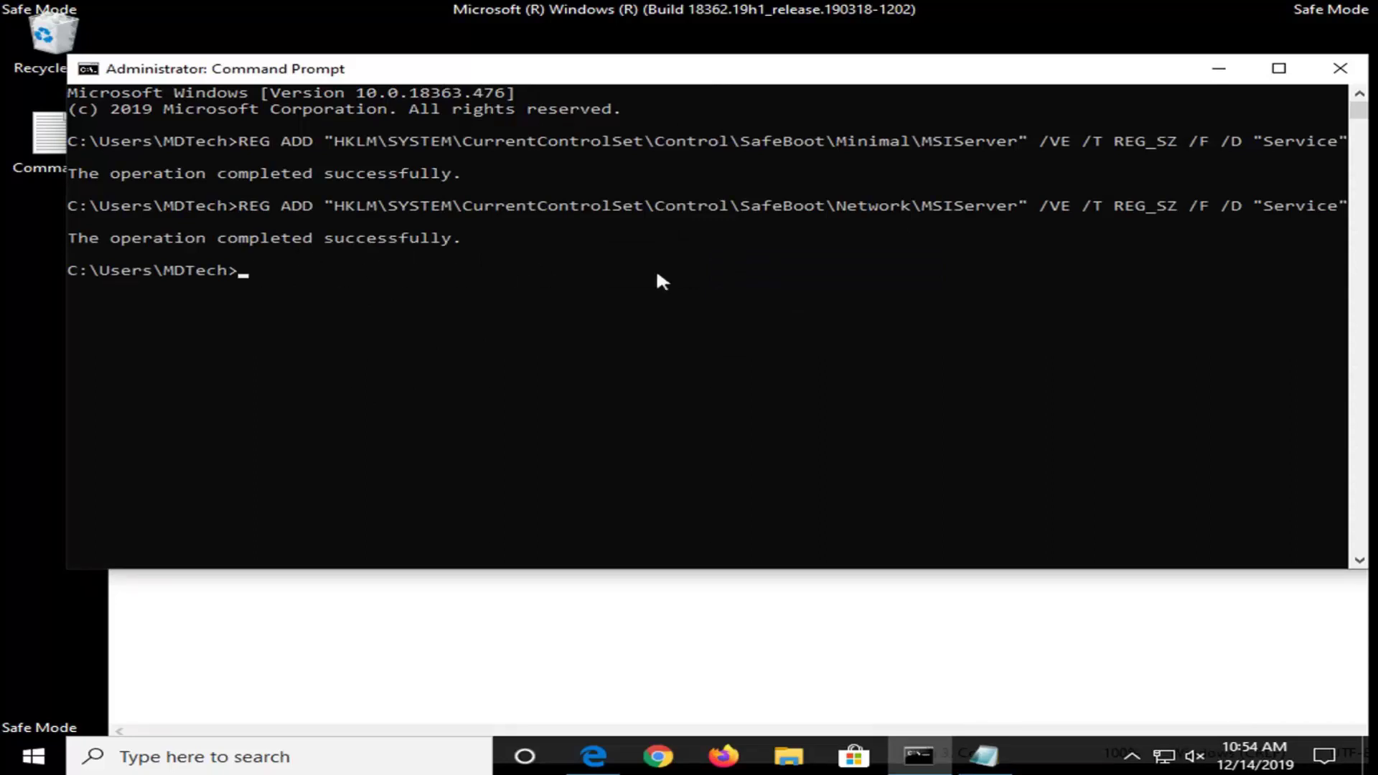
{"action": "left_click", "coordinate": [511, 644]}
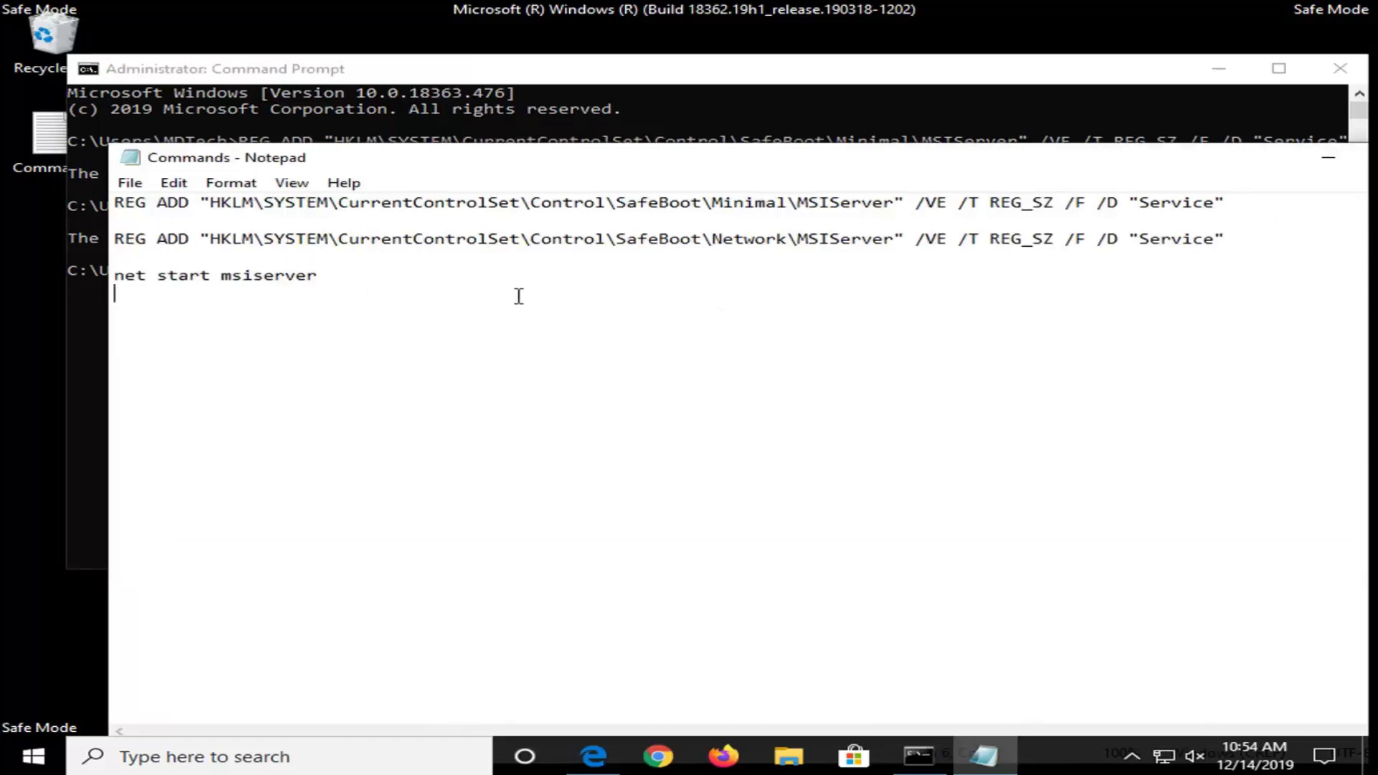
- Copy 'net start msiserver' from Commands, then paste and run it in the console
{"action": "left_click_drag", "start_coordinate": [318, 276], "coordinate": [76, 280]}
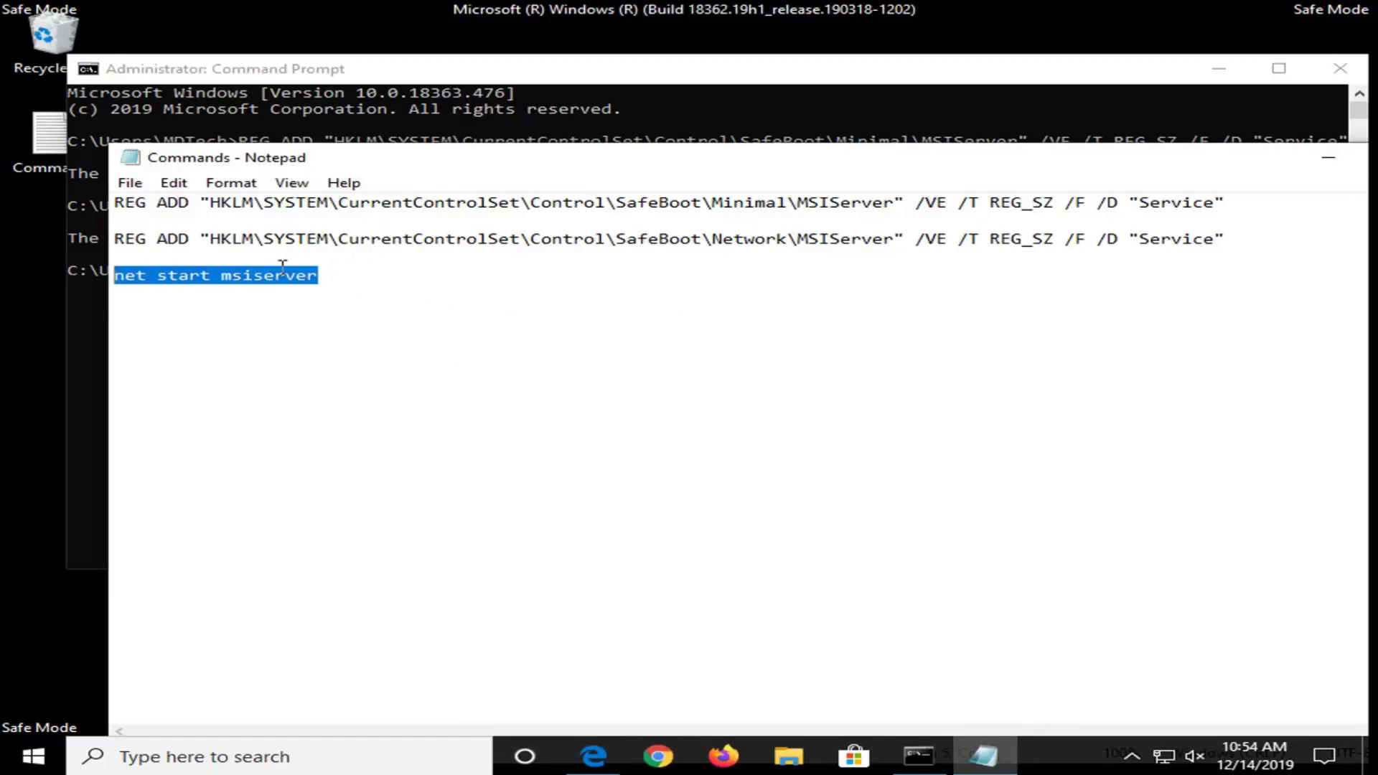
{"action": "right_click", "coordinate": [204, 280]}
{"action": "left_click", "coordinate": [208, 344]}
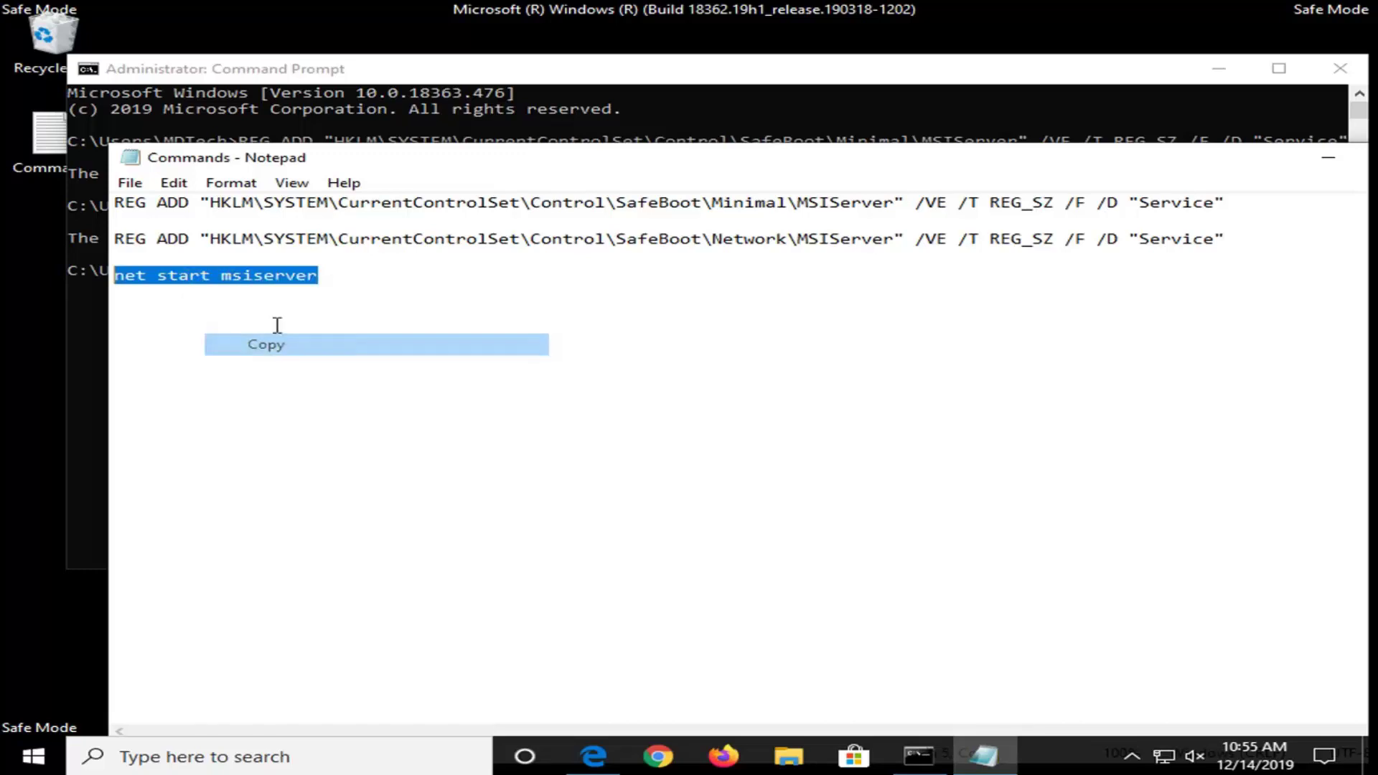
{"action": "left_click", "coordinate": [460, 69]}
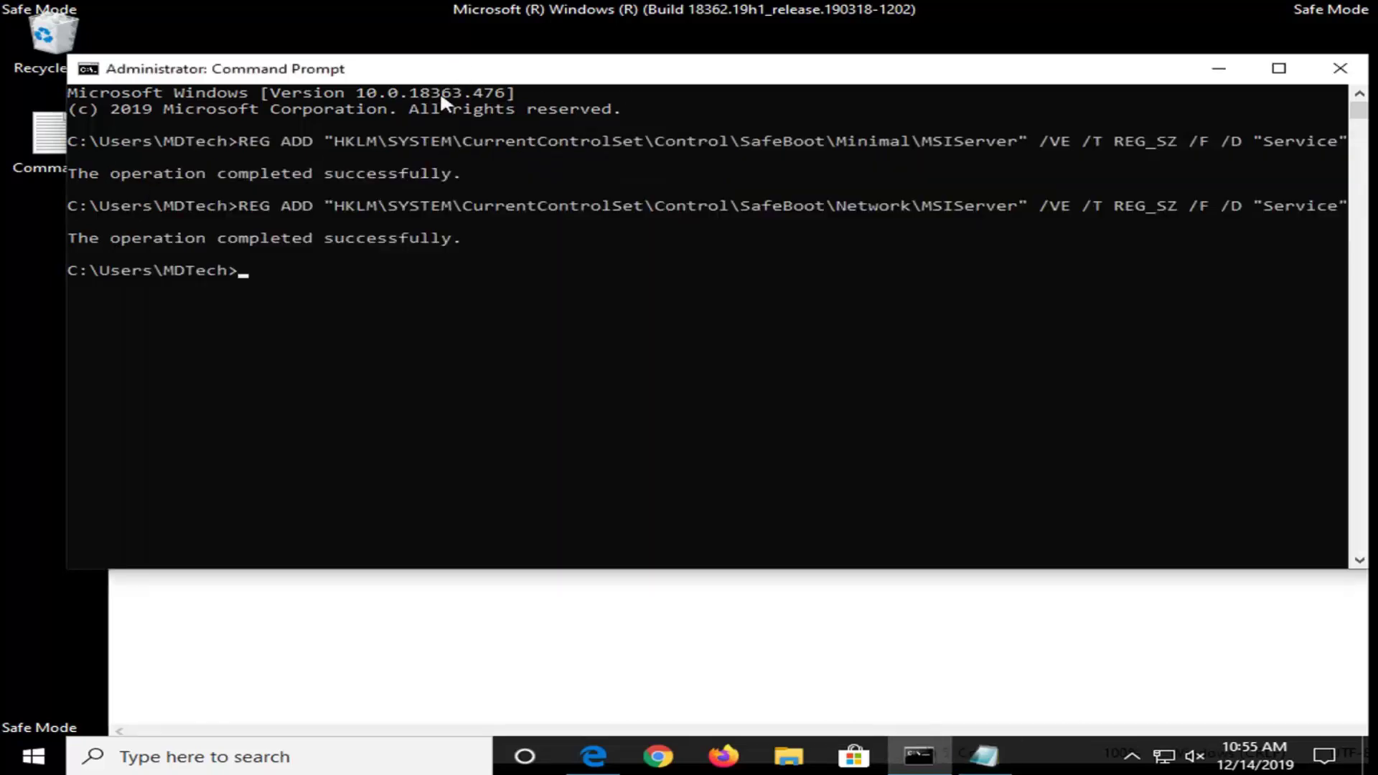
{"action": "right_click", "coordinate": [592, 73]}
{"action": "mouse_move", "coordinate": [655, 227]}
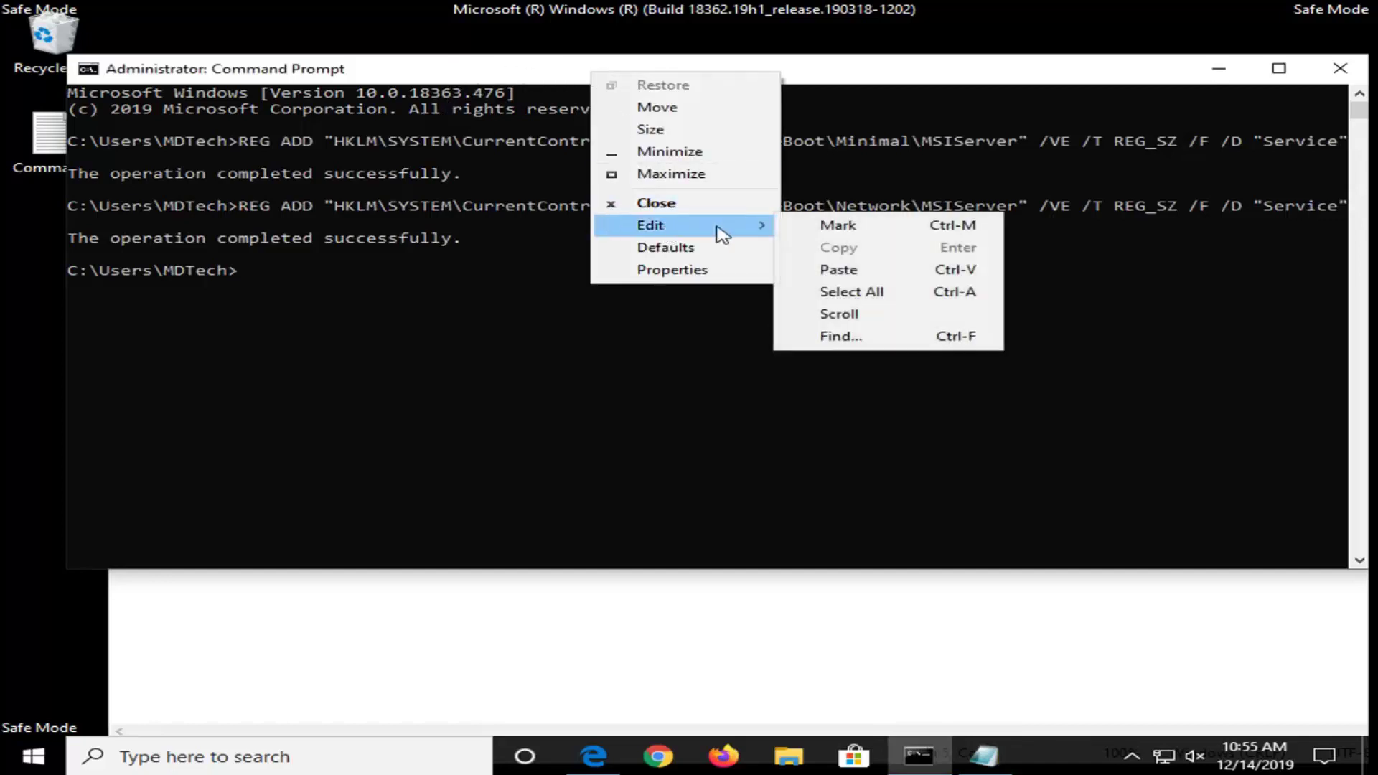
{"action": "left_click", "coordinate": [829, 270]}
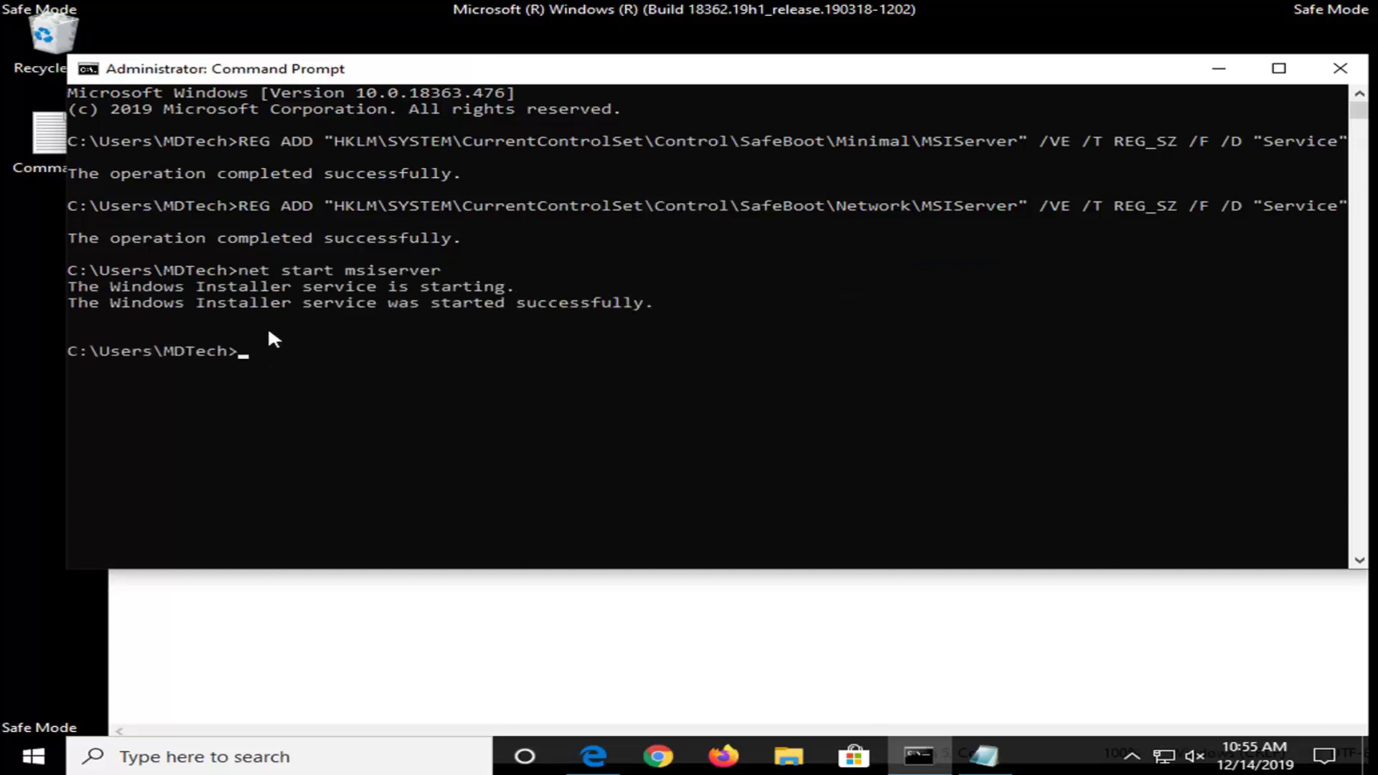
- Close the Commands notes and the Command Prompt, leaving the Safe Mode desktop
{"action": "left_click", "coordinate": [448, 659]}
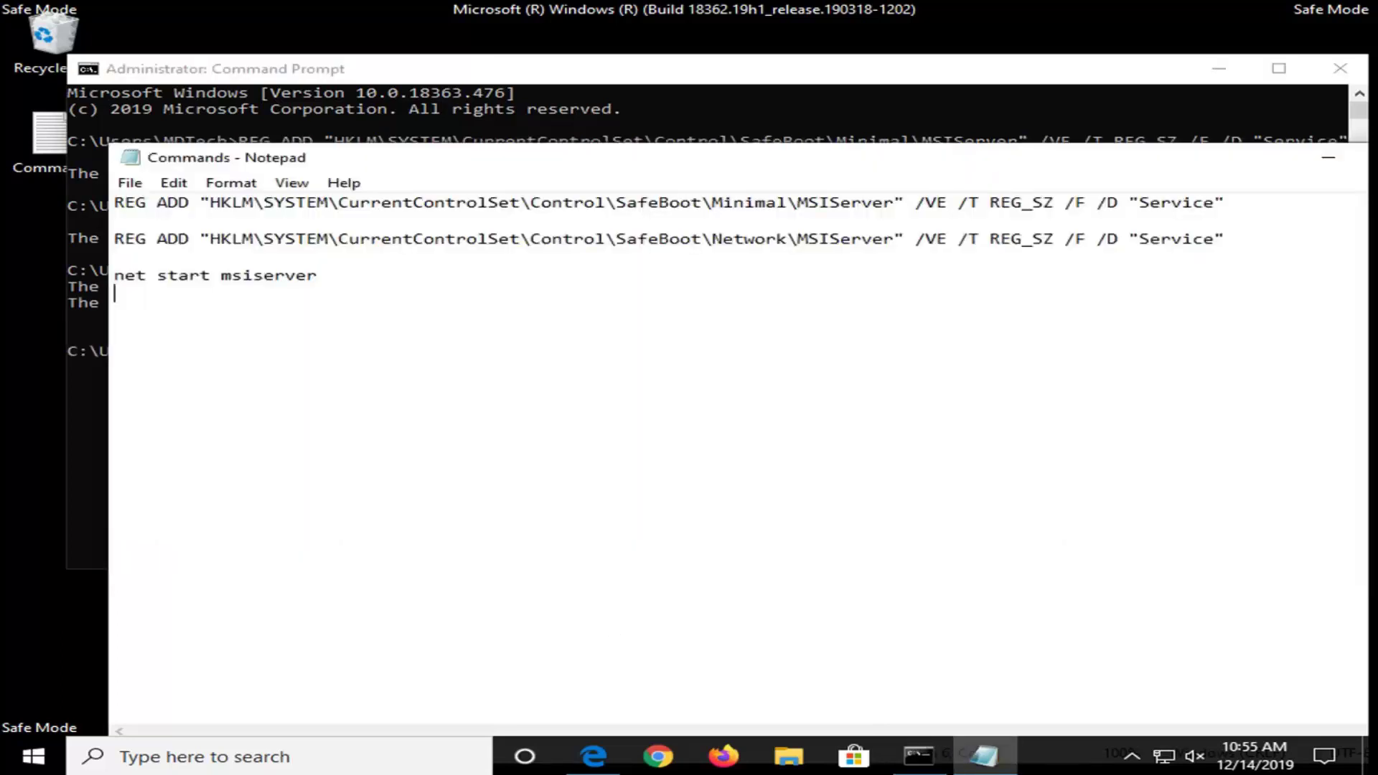
{"action": "left_click", "coordinate": [1255, 166]}
{"action": "left_click", "coordinate": [1339, 68]}
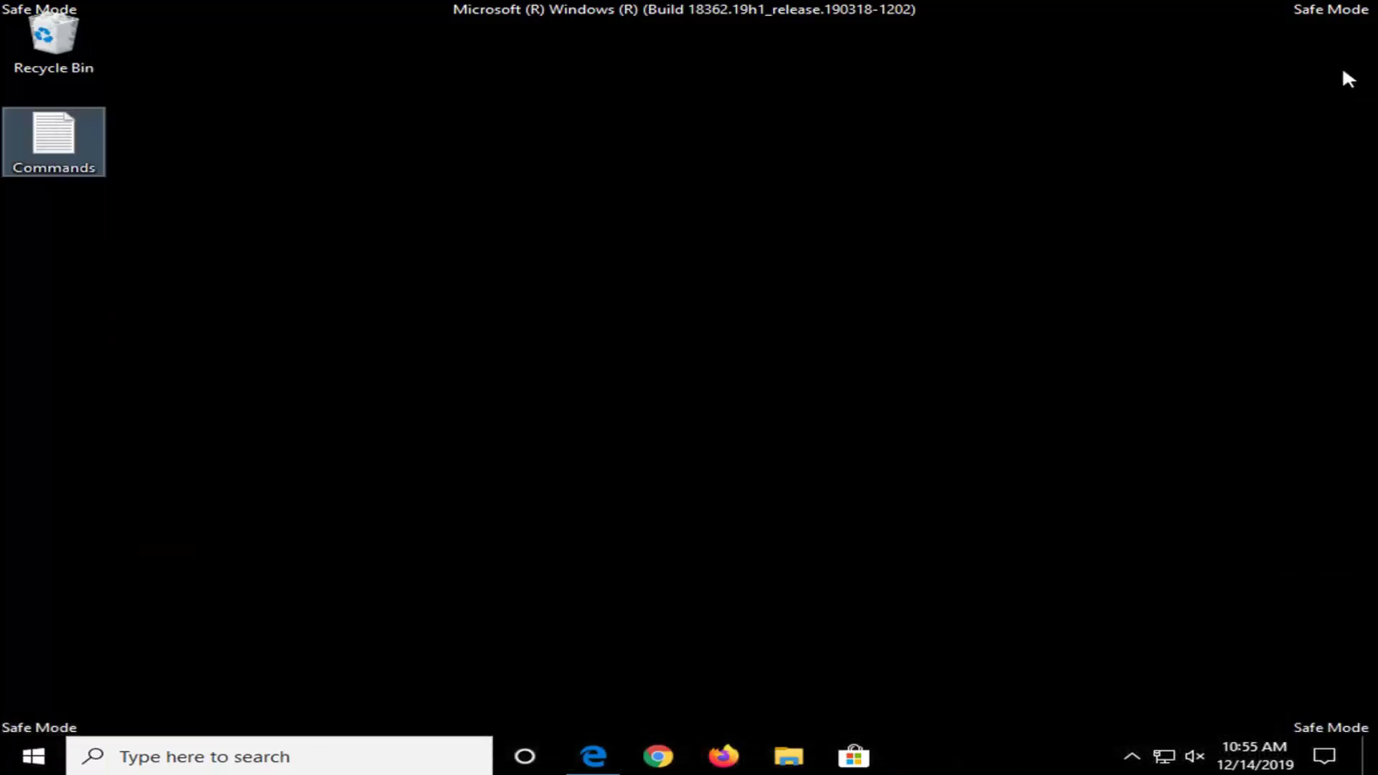
{"action": "left_click", "coordinate": [384, 405]}
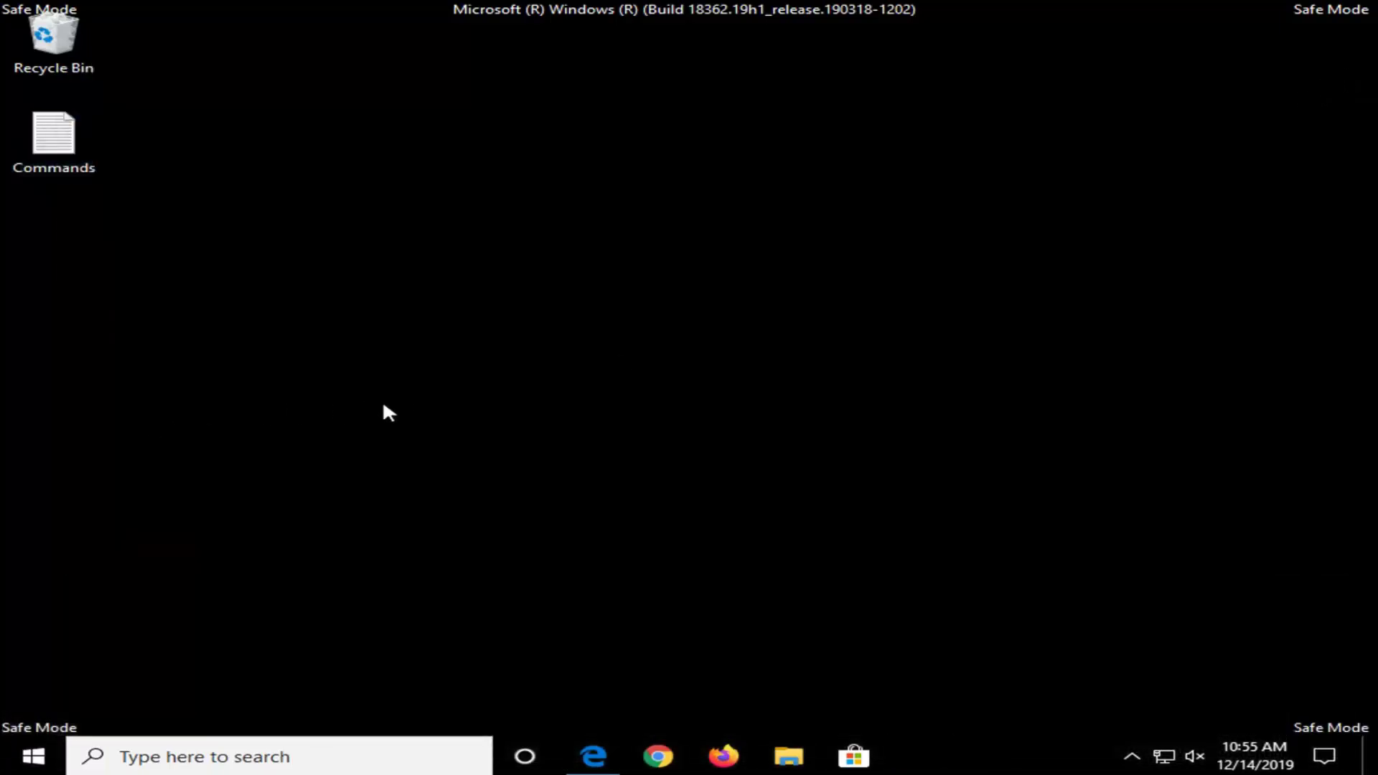